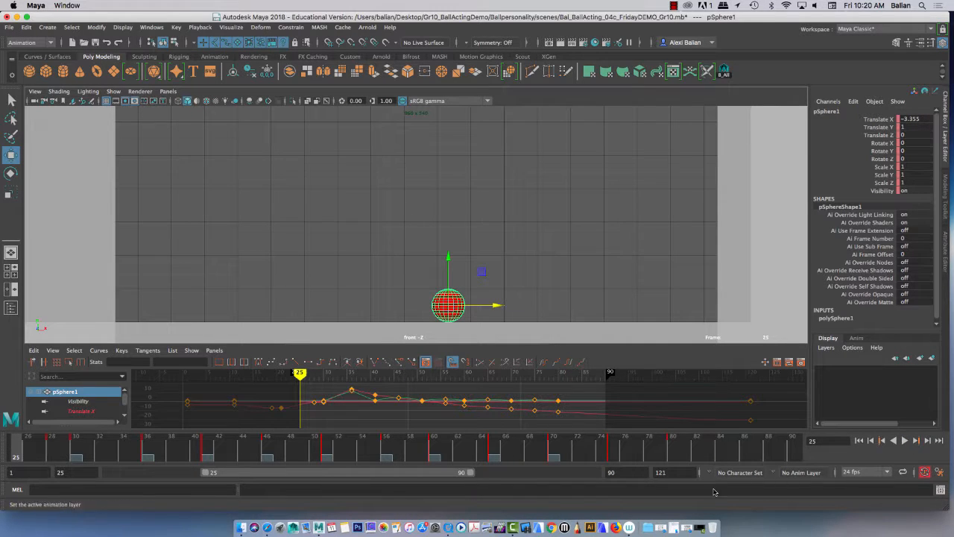
# Expand the playback range to frames 1–121 and play back the ball animation.
pyautogui.moveTo(470, 473); pyautogui.dragTo(596, 474)
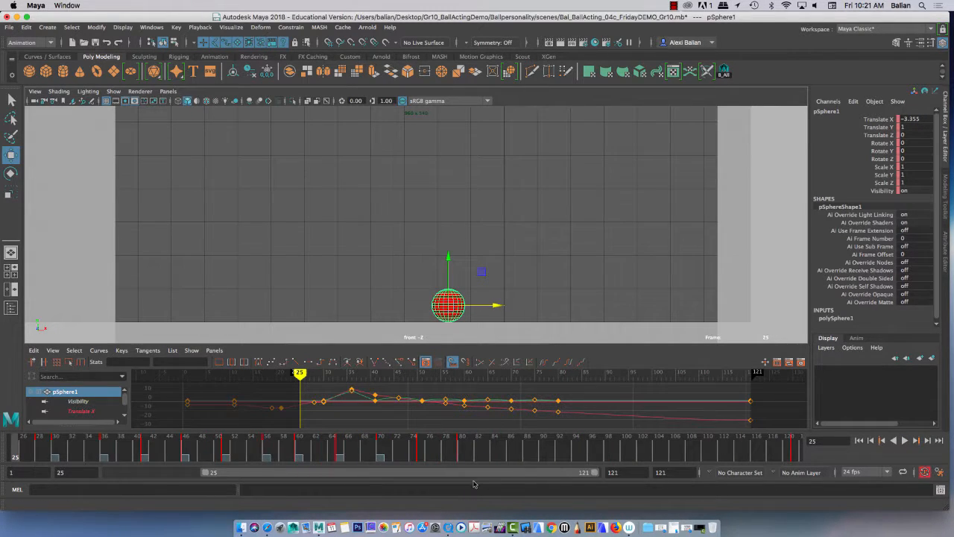
pyautogui.moveTo(211, 477); pyautogui.dragTo(184, 477)
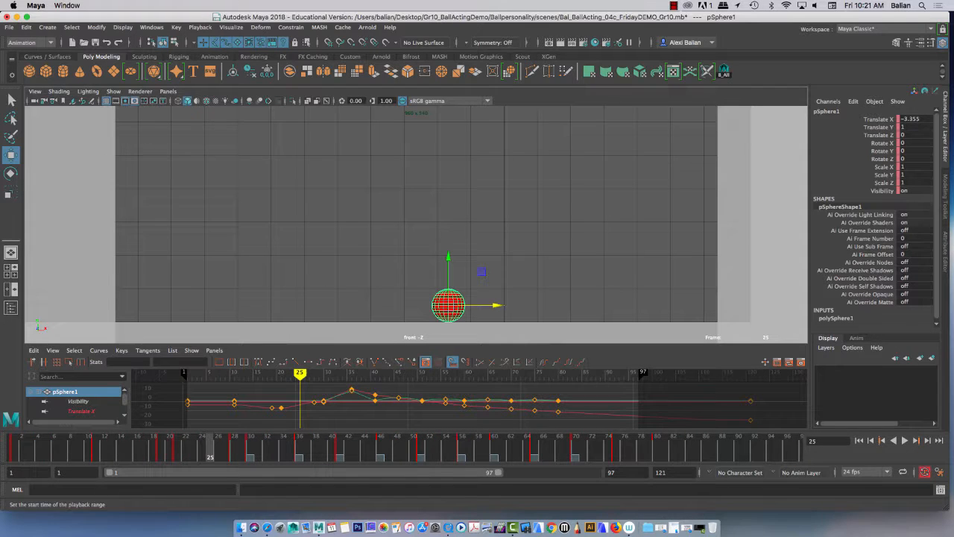
pyautogui.moveTo(505, 477); pyautogui.dragTo(596, 474)
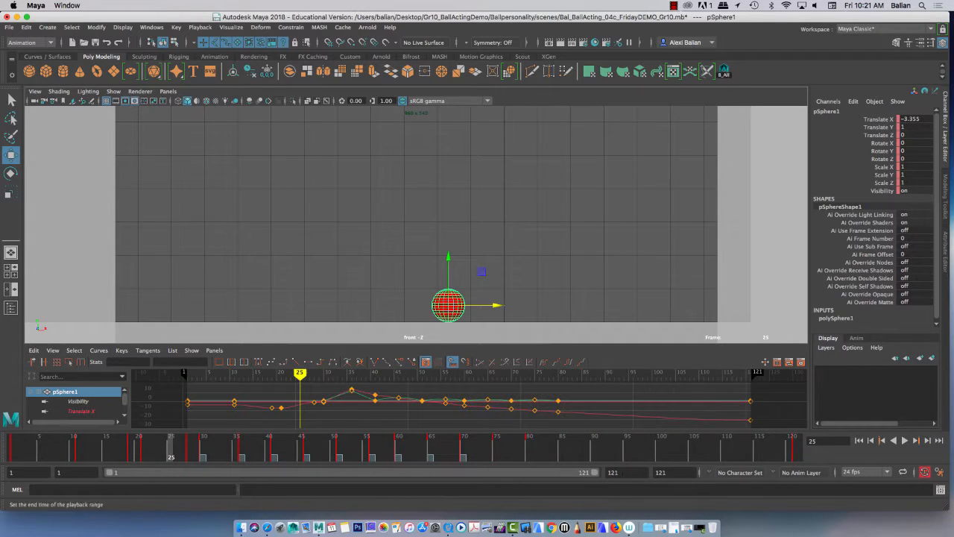
pyautogui.click(906, 441)
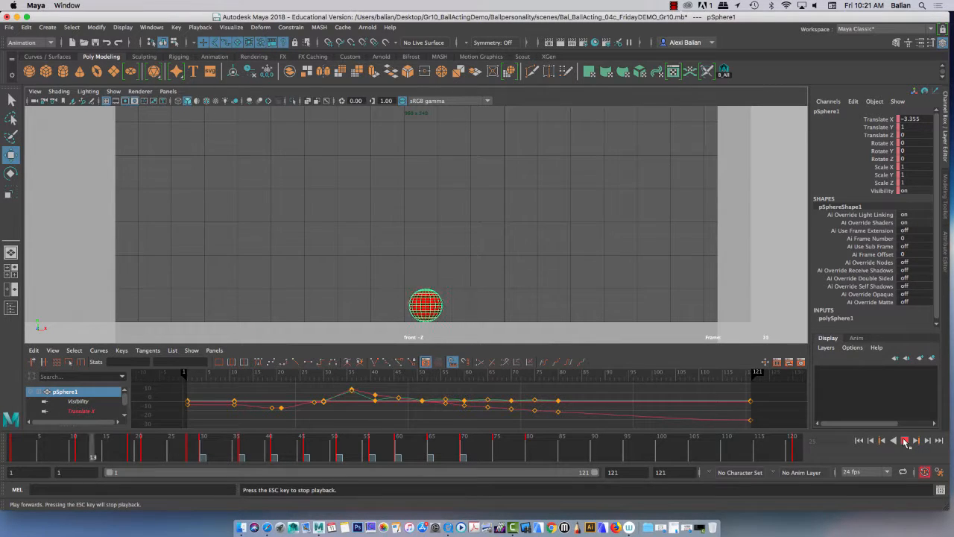
pyautogui.click(906, 441)
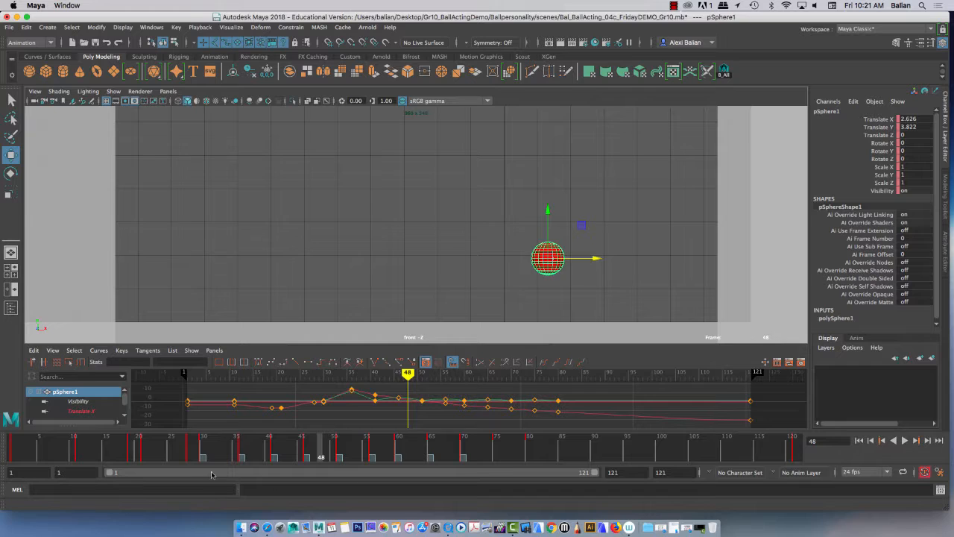
# Limit the playback range to the ball's jump, starting at frame 28 and ending at frame 41.
pyautogui.moveTo(184, 455); pyautogui.dragTo(273, 451)
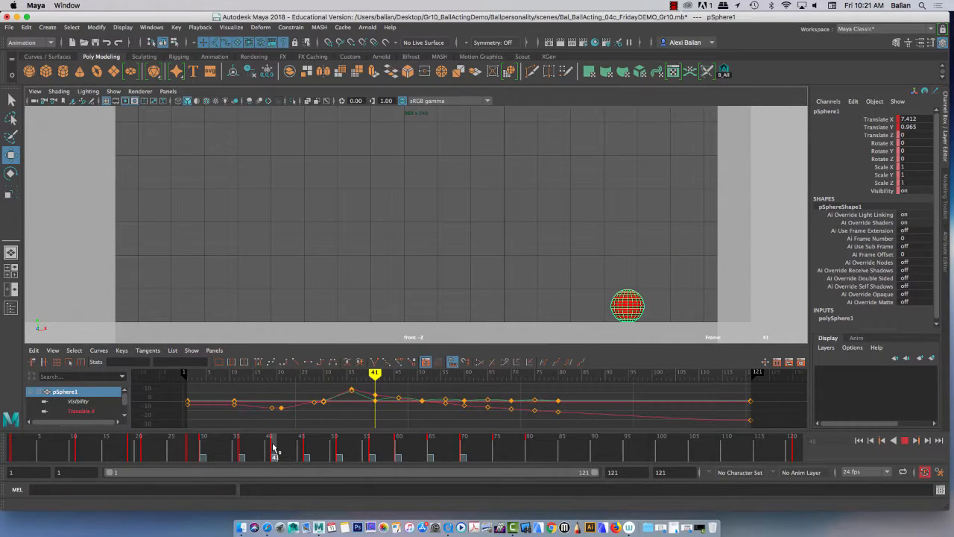
pyautogui.keyDown('alt'); pyautogui.moveTo(414, 290); pyautogui.dragTo(385, 296, button='middle'); pyautogui.keyUp('alt')
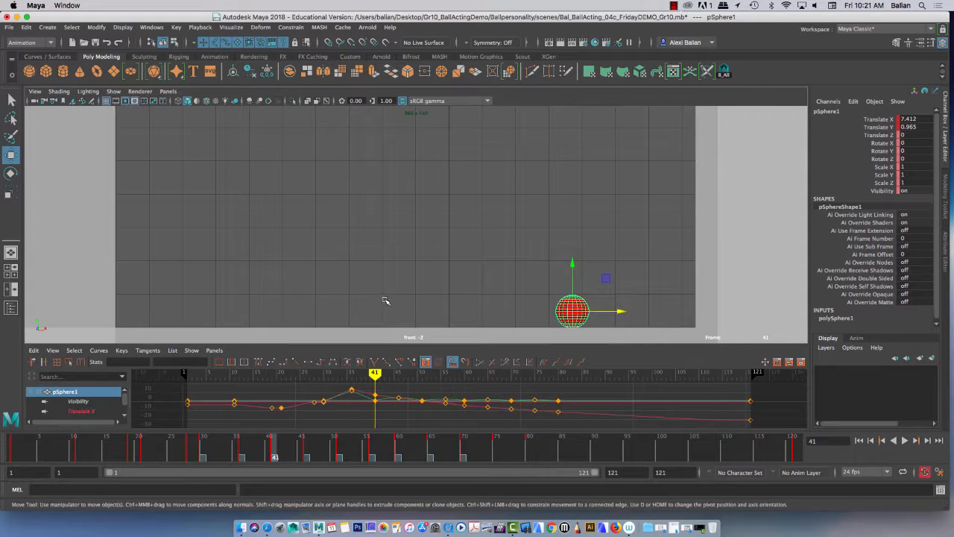
pyautogui.moveTo(371, 344); pyautogui.dragTo(369, 347)
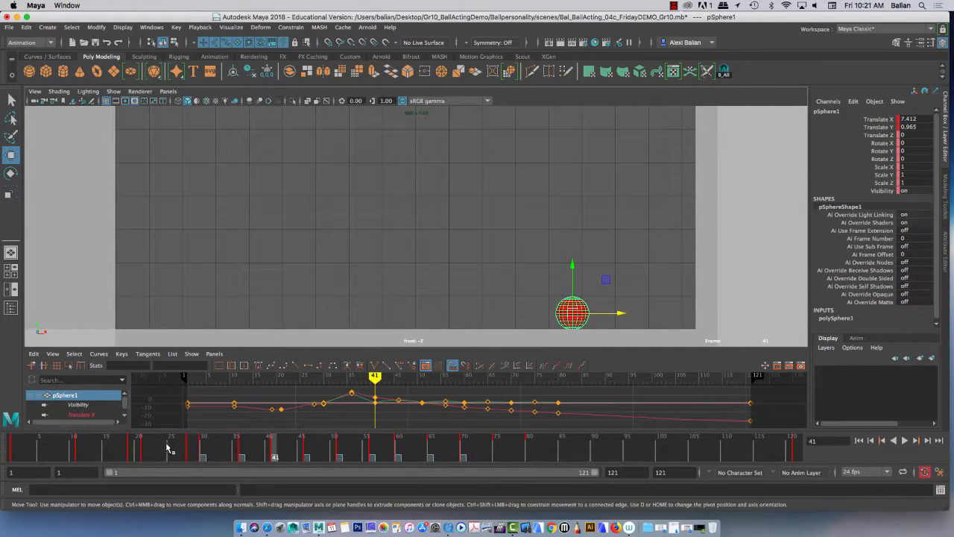
pyautogui.click(190, 448)
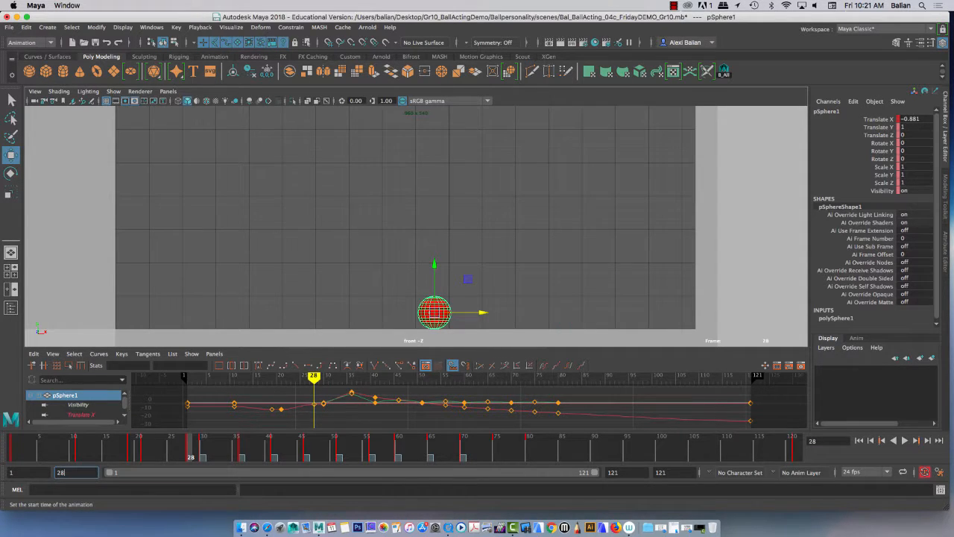
pyautogui.write('28')
pyautogui.press('Return')
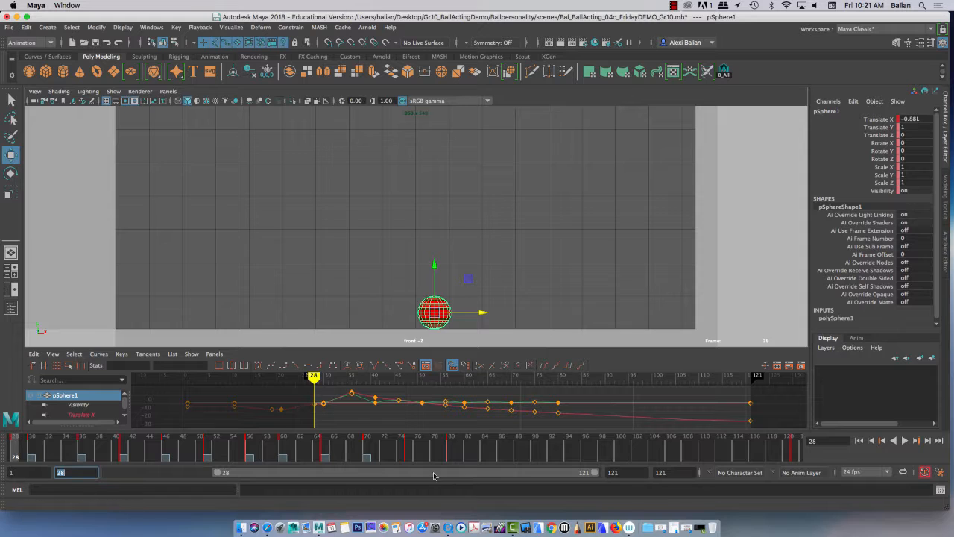
pyautogui.hotkey('alt', 'v')
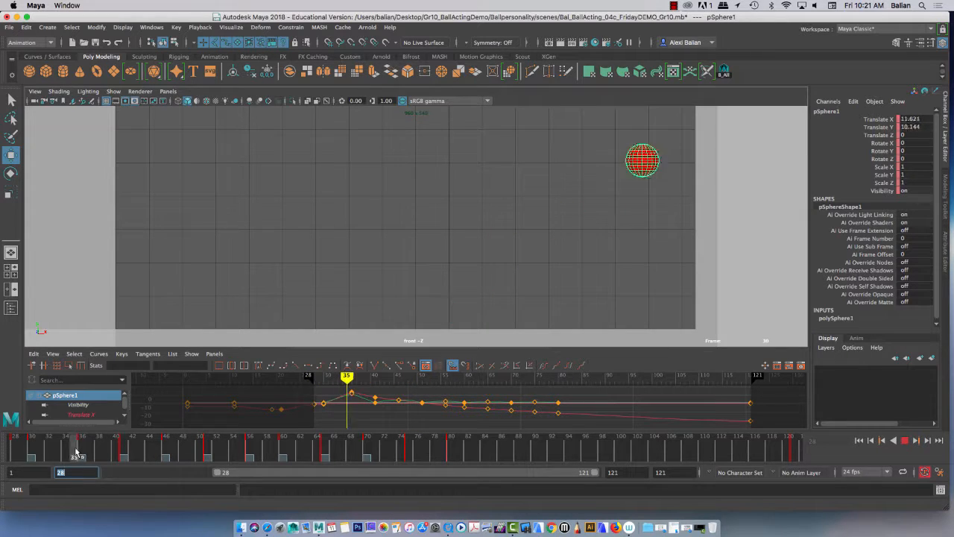
pyautogui.click(125, 454)
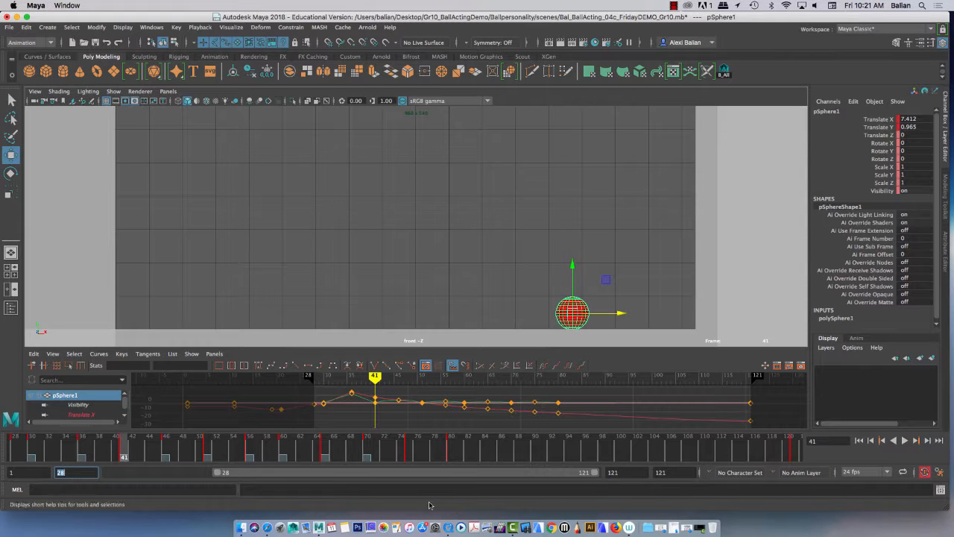
pyautogui.doubleClick(617, 472)
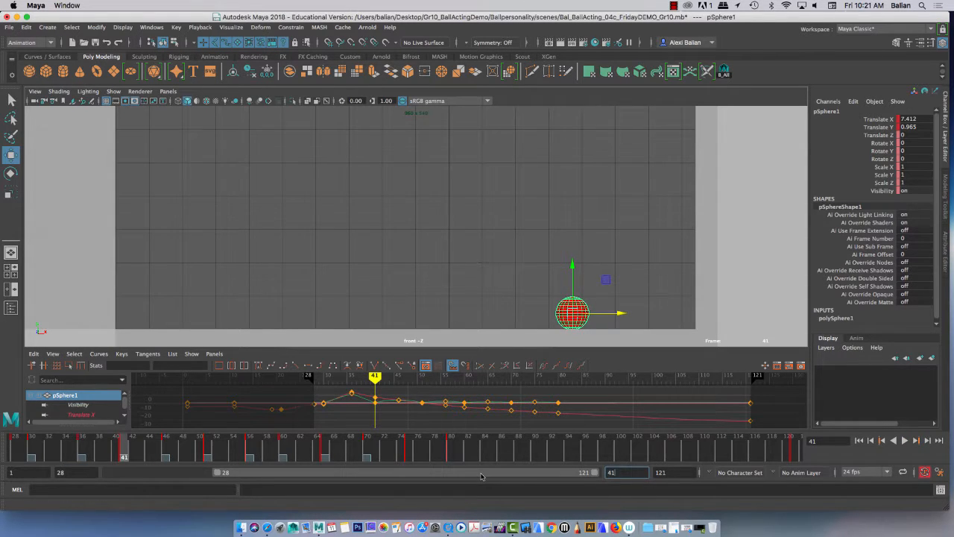
pyautogui.write('41')
pyautogui.press('Return')
# Deselect the ball and play back the shortened frame range.
pyautogui.click(421, 342)
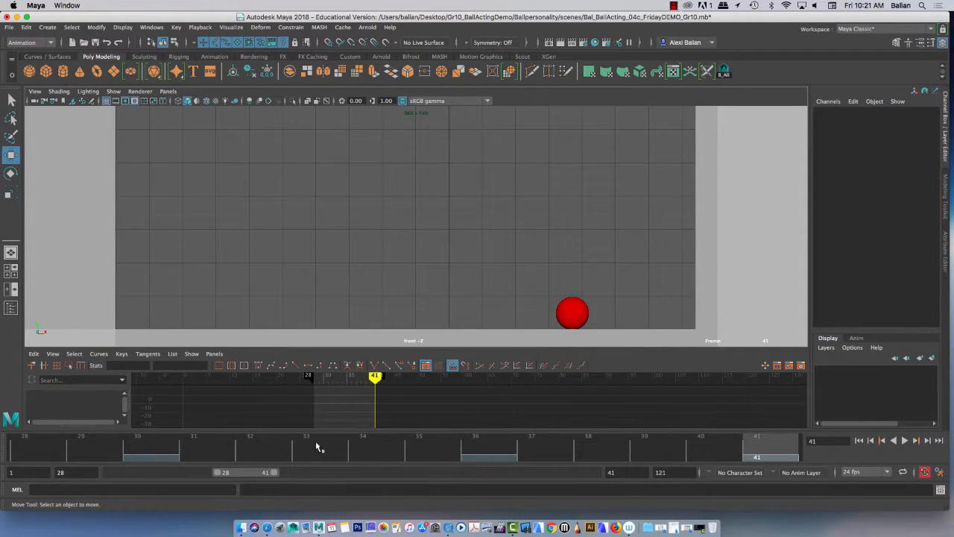
pyautogui.click(904, 441)
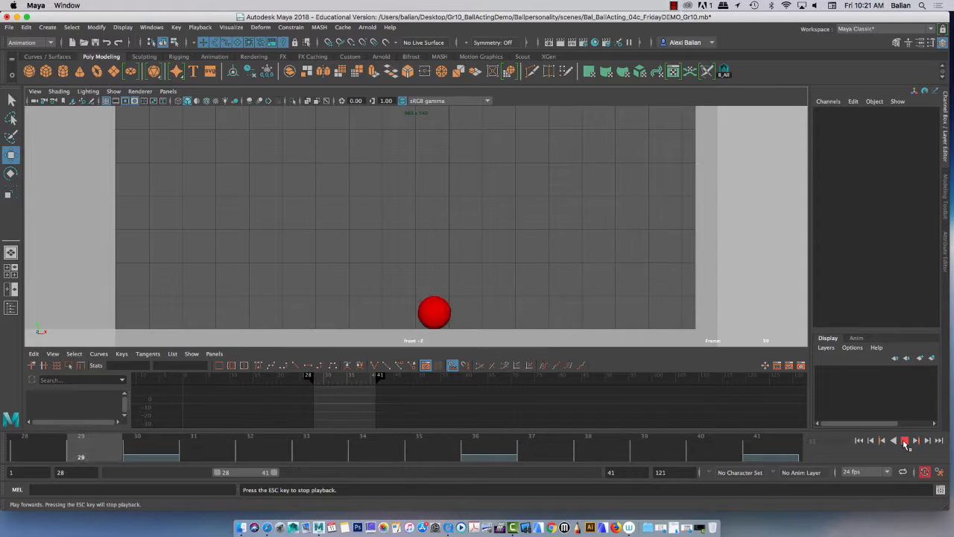
pyautogui.click(904, 440)
# Select the ball and step through its jump frame by frame from frame 28 past frame 41, returning to frame 28.
pyautogui.click(439, 311)
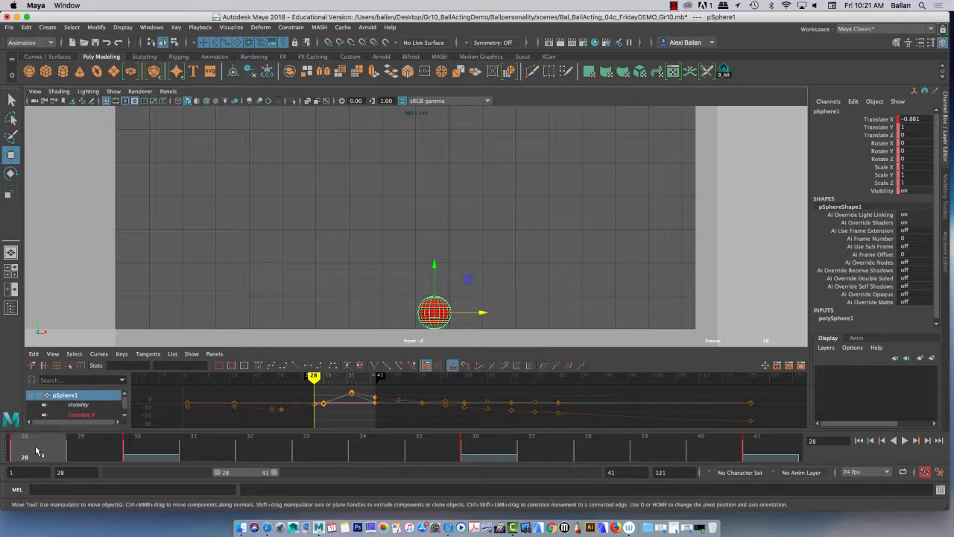
pyautogui.hotkey('alt', '.')
pyautogui.hotkey('alt', '.')
pyautogui.hotkey('alt', '.')
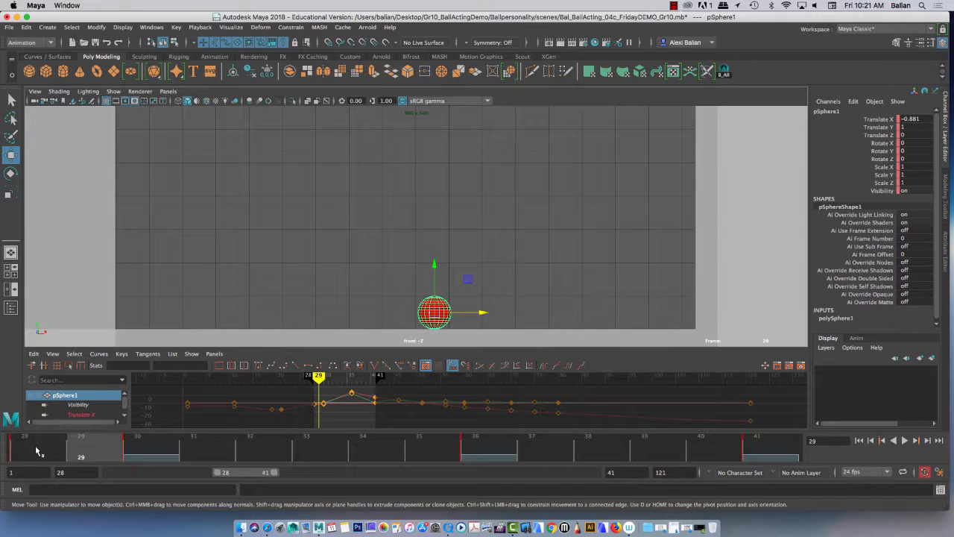
pyautogui.hotkey('alt', '.')
pyautogui.hotkey('alt', '.')
pyautogui.hotkey('alt', '.')
pyautogui.hotkey('alt', '.')
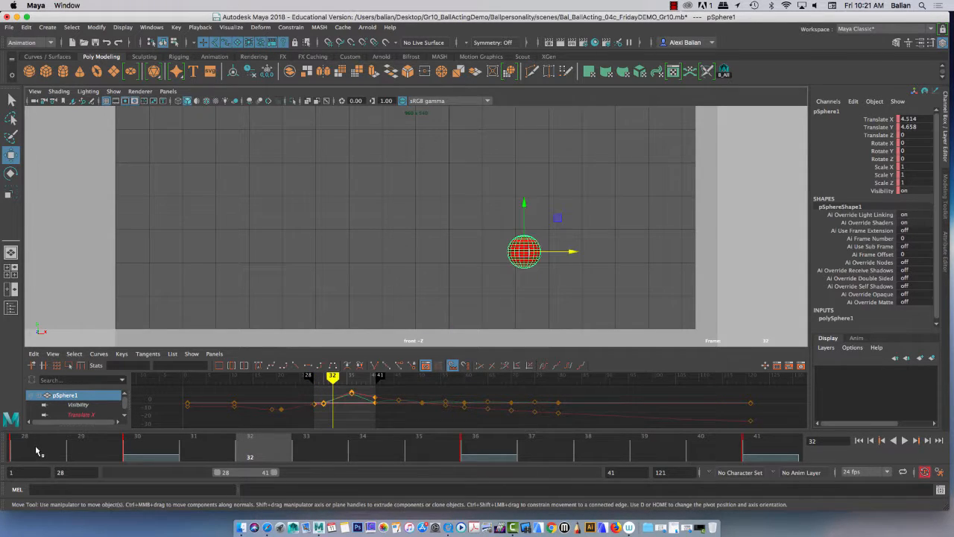
pyautogui.hotkey('alt', '.')
pyautogui.hotkey('alt', '.')
pyautogui.hotkey('alt', '.')
pyautogui.hotkey('alt', '.')
pyautogui.hotkey('alt', '.')
pyautogui.hotkey('alt', '.')
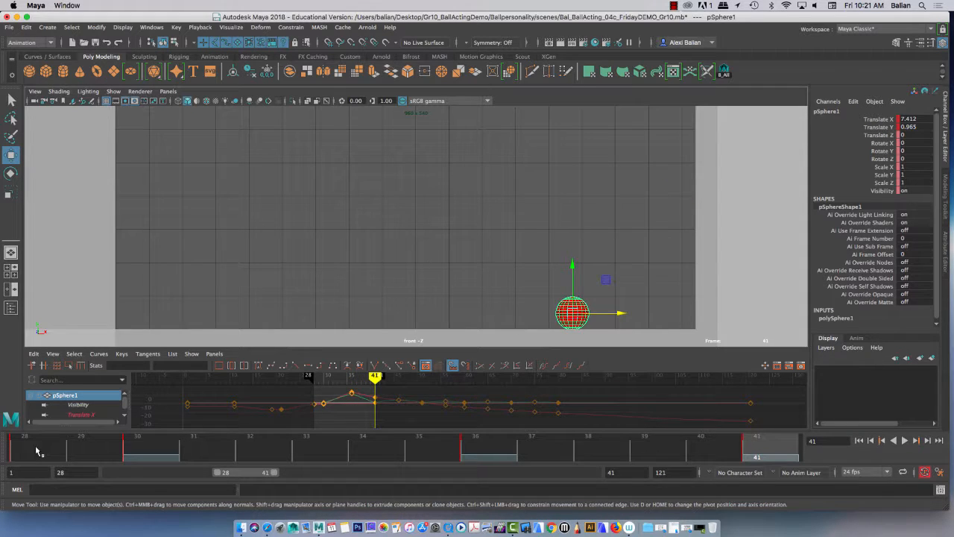
pyautogui.press('.')
pyautogui.press('.')
pyautogui.press('.')
pyautogui.press('.')
pyautogui.hotkey('alt', '.')
pyautogui.hotkey('alt', '.')
pyautogui.hotkey('alt', '.')
pyautogui.hotkey('alt', '.')
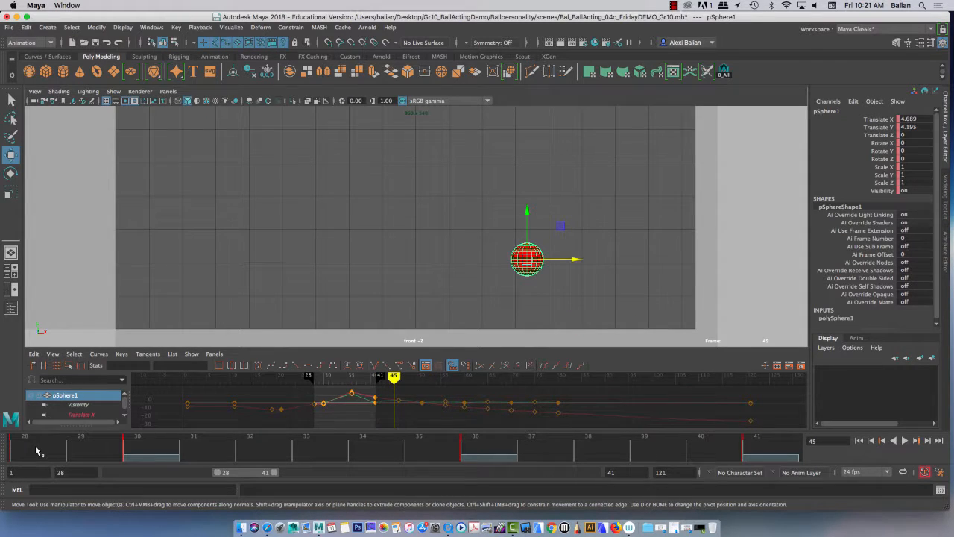
pyautogui.click(36, 443)
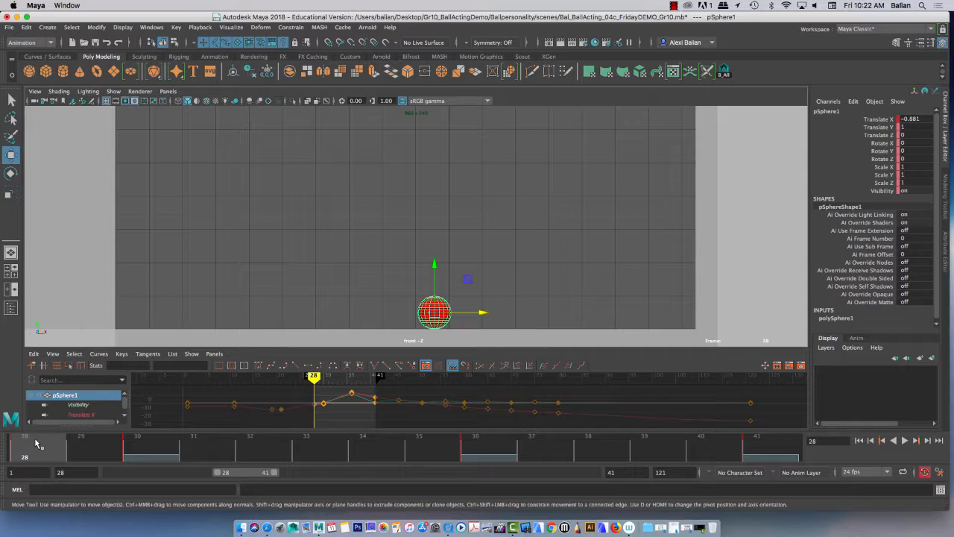
# Extend the playback start back to frame 24 and scrub to the ball's key at frame 30.
pyautogui.moveTo(217, 477); pyautogui.dragTo(200, 481)
pyautogui.moveTo(51, 445); pyautogui.dragTo(293, 450)
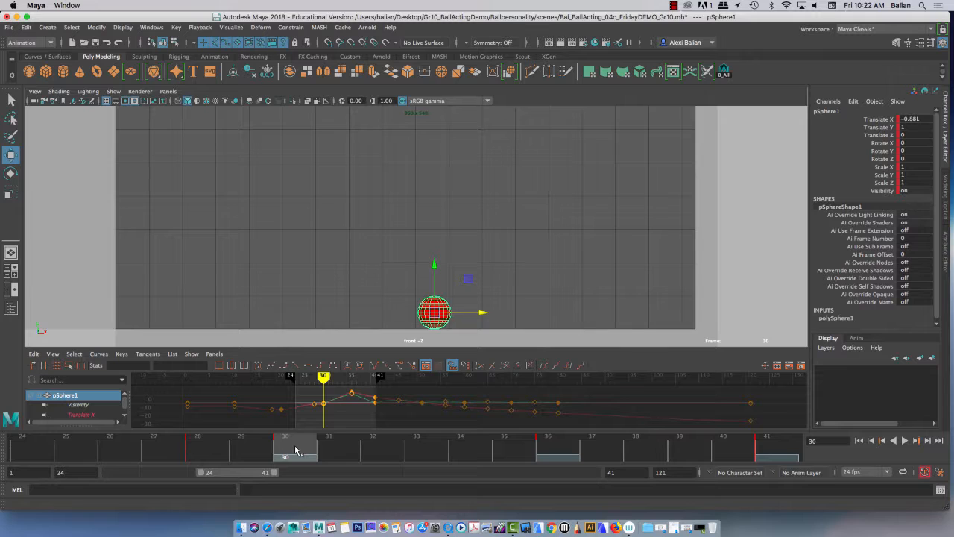
pyautogui.moveTo(297, 450)
pyautogui.mouseDown()
pyautogui.moveTo(380, 451)
pyautogui.moveTo(34, 450)
pyautogui.moveTo(730, 441)
pyautogui.moveTo(292, 480)
pyautogui.moveTo(332, 456)
pyautogui.moveTo(285, 447)
pyautogui.mouseUp()
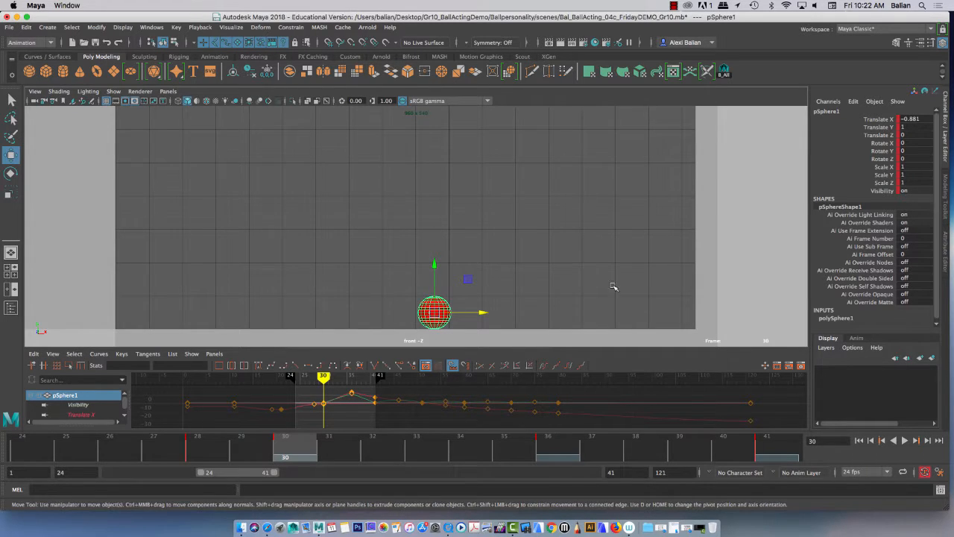
# Copy the ball's key at frame 30 and paste it at frame 31.
pyautogui.rightClick(294, 449)
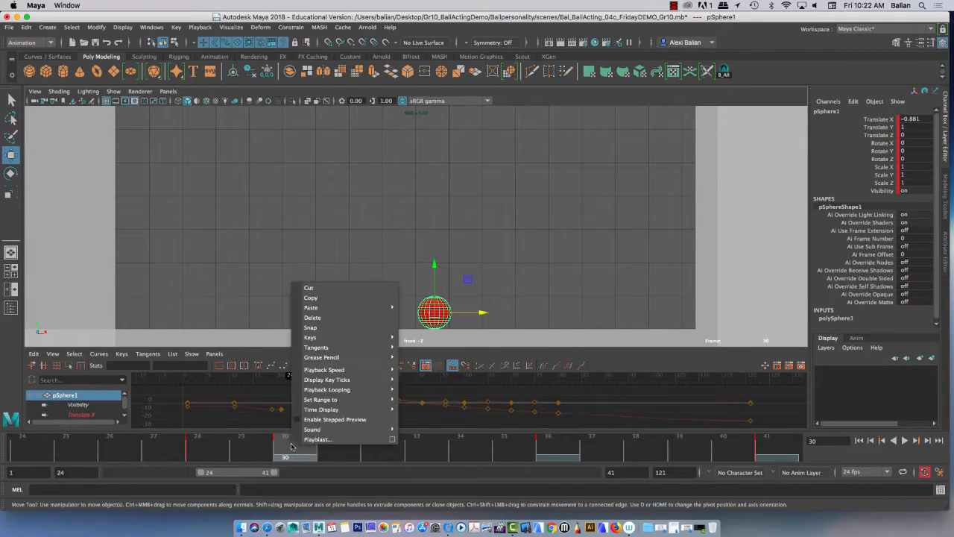
pyautogui.click(310, 299)
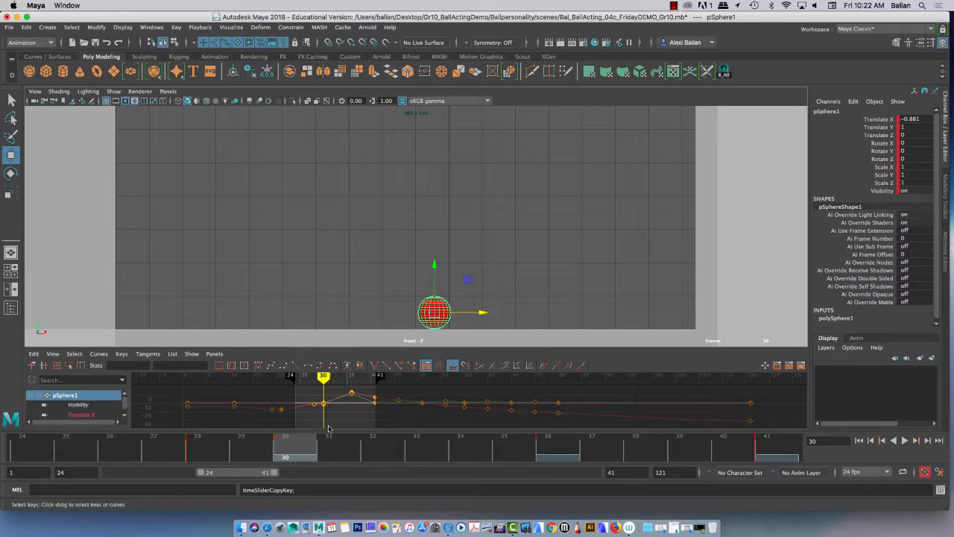
pyautogui.click(335, 445)
pyautogui.rightClick(335, 445)
pyautogui.moveTo(354, 304)
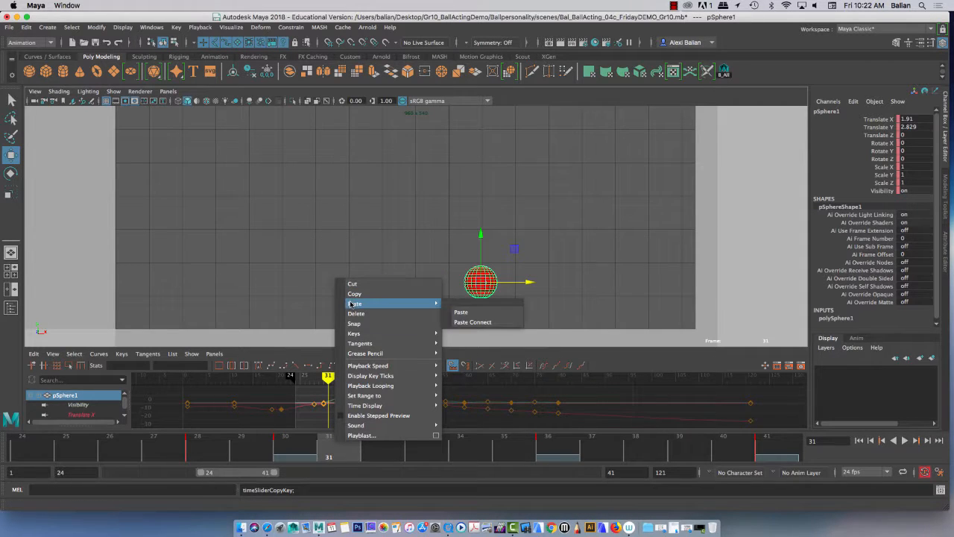
pyautogui.click(461, 311)
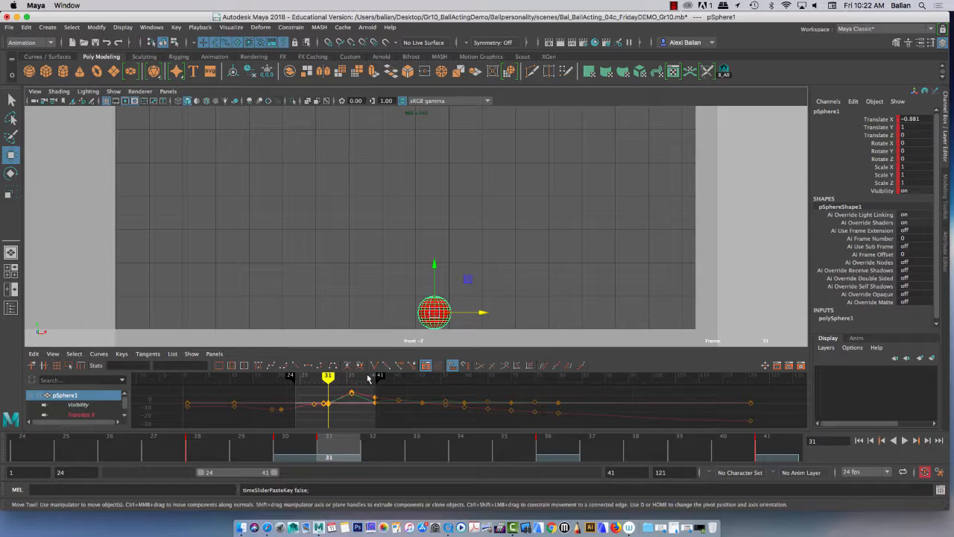
# Rotate the ball about -42.7 degrees around Z at frame 31 and scrub through the preceding frames to check the tilt.
pyautogui.moveTo(294, 449); pyautogui.dragTo(333, 452)
pyautogui.press('e')
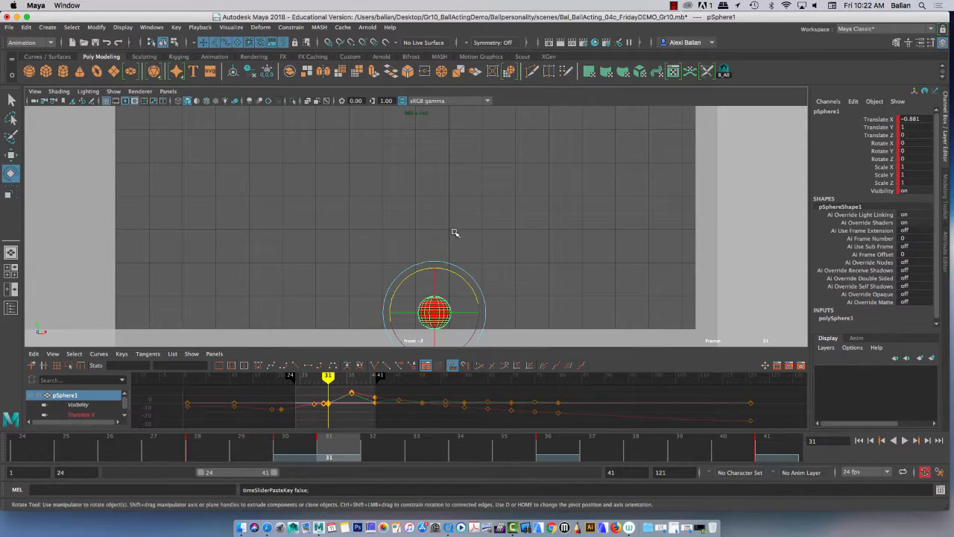
pyautogui.moveTo(451, 273); pyautogui.dragTo(477, 295)
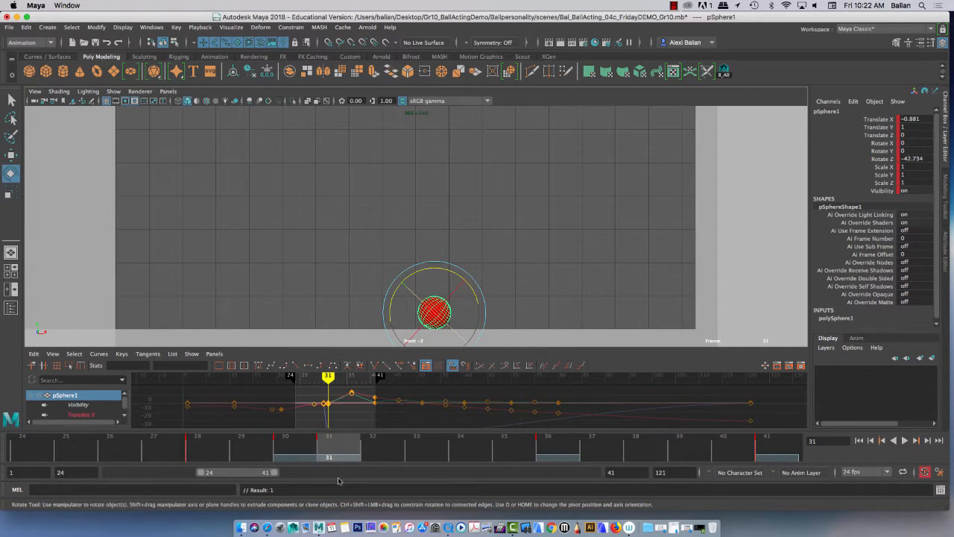
pyautogui.moveTo(188, 454); pyautogui.dragTo(343, 451)
# Copy the rotated key from frame 31 to frame 32 and stretch the ball there along its tilted axis to Scale Y 1.32.
pyautogui.rightClick(342, 449)
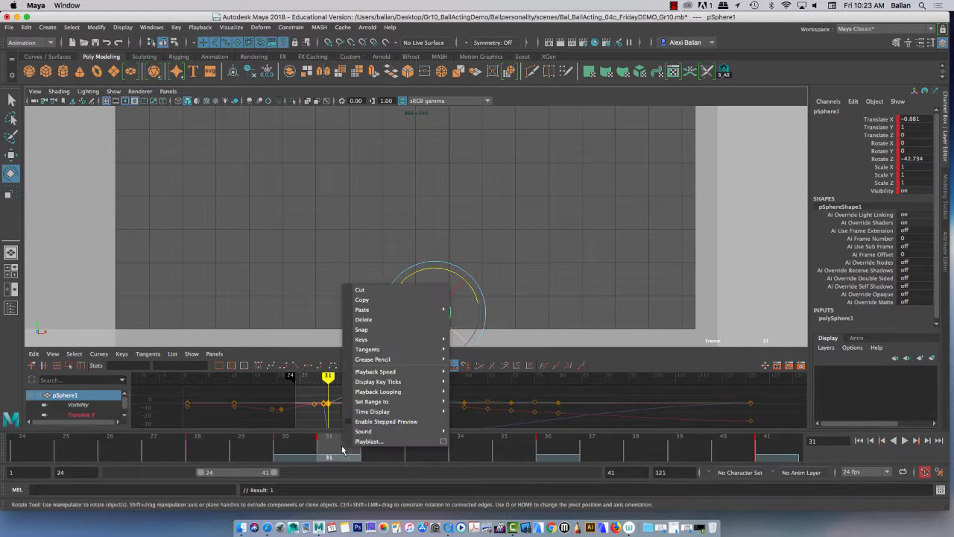
pyautogui.click(365, 301)
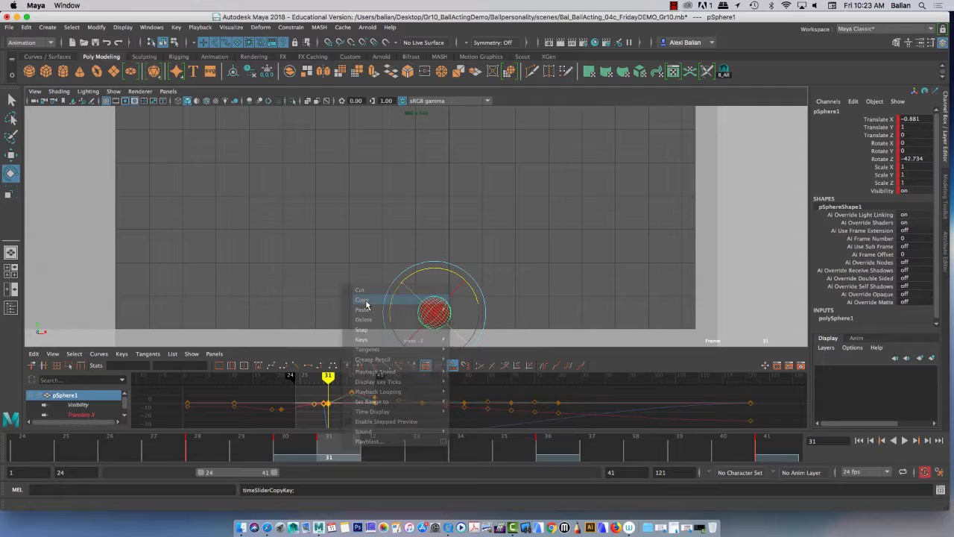
pyautogui.click(383, 452)
pyautogui.rightClick(383, 451)
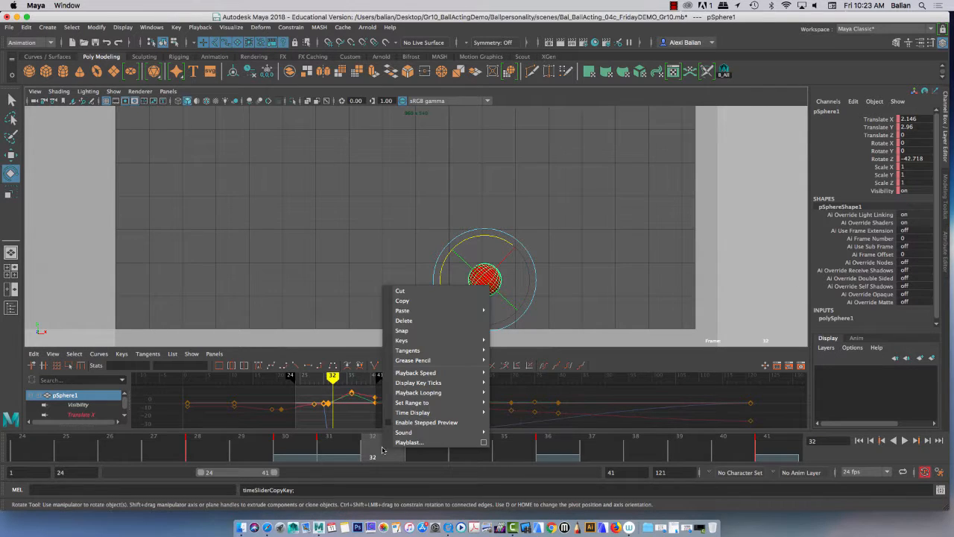
pyautogui.moveTo(455, 310)
pyautogui.click(524, 318)
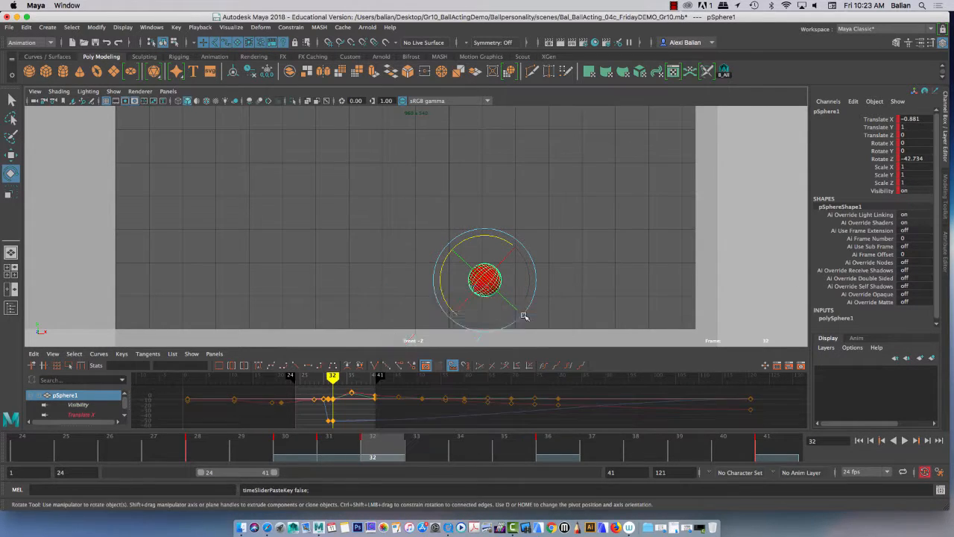
pyautogui.press('r')
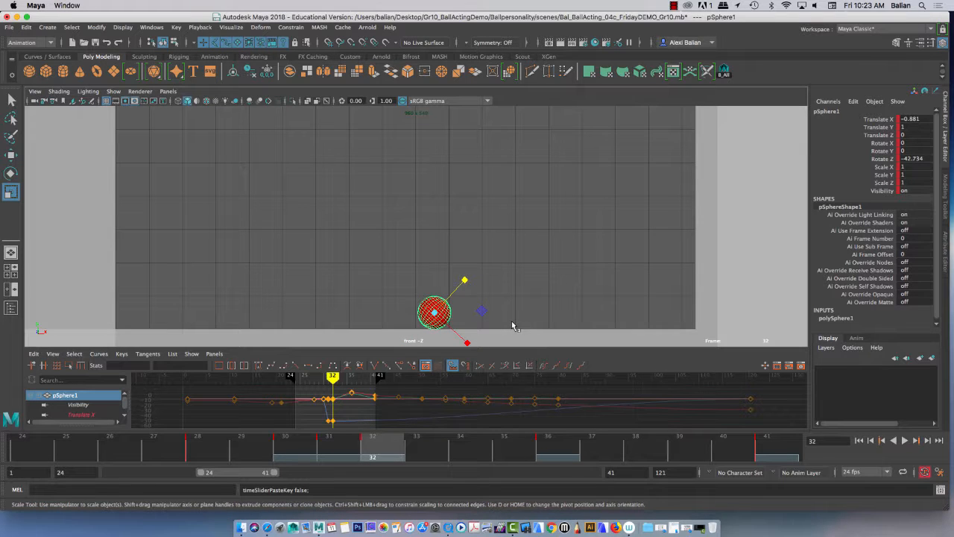
pyautogui.moveTo(464, 279); pyautogui.dragTo(476, 271)
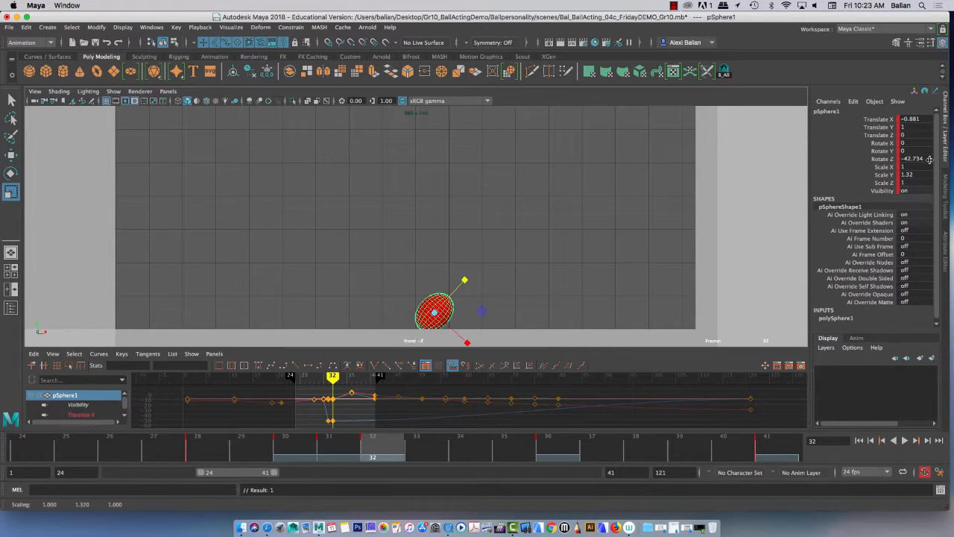
# Set the ball's scale at frame 32 to Scale Y 1.25, Scale X 0.8 and Scale Z 0.8.
pyautogui.doubleClick(917, 174)
pyautogui.click(921, 167)
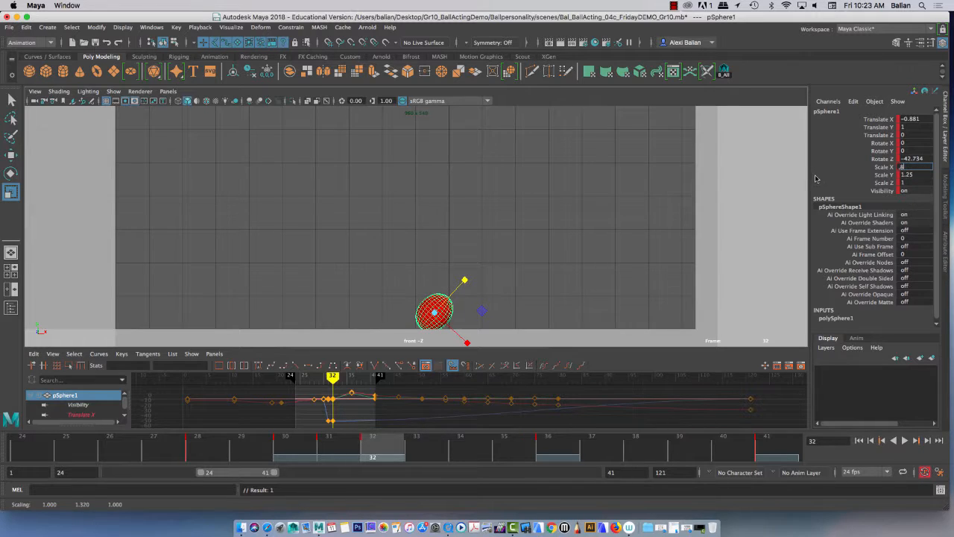
pyautogui.write('.8')
pyautogui.click(906, 181)
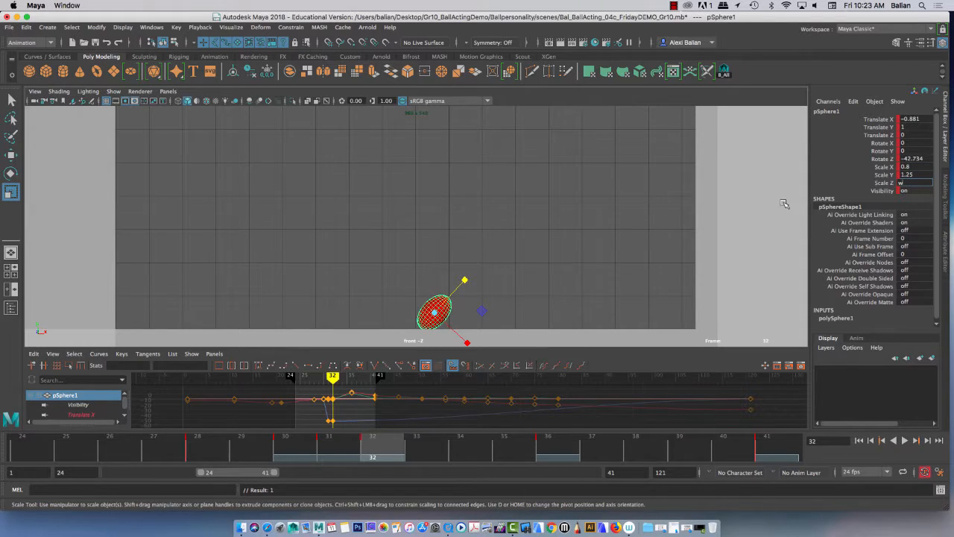
# Move the stretched ball at frame 32 up and forward to about Translate X -0.76 and Translate Y 1.12, comparing it with frame 31.
pyautogui.click(11, 155)
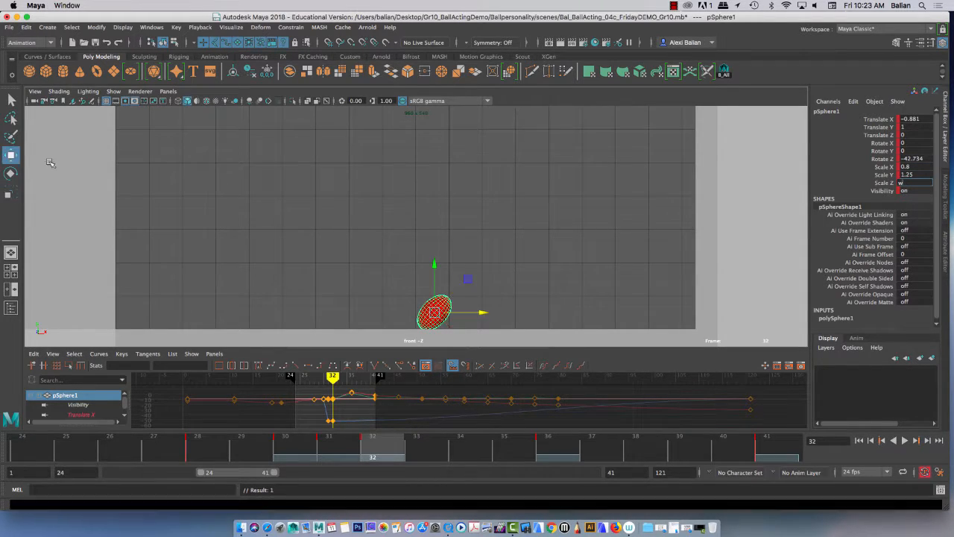
pyautogui.moveTo(437, 314); pyautogui.dragTo(440, 310)
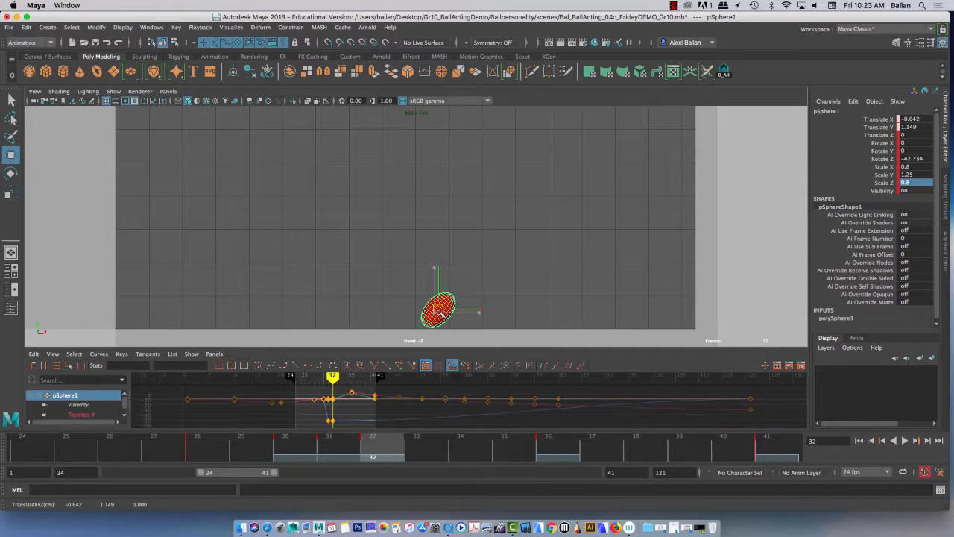
pyautogui.moveTo(341, 451); pyautogui.dragTo(380, 453)
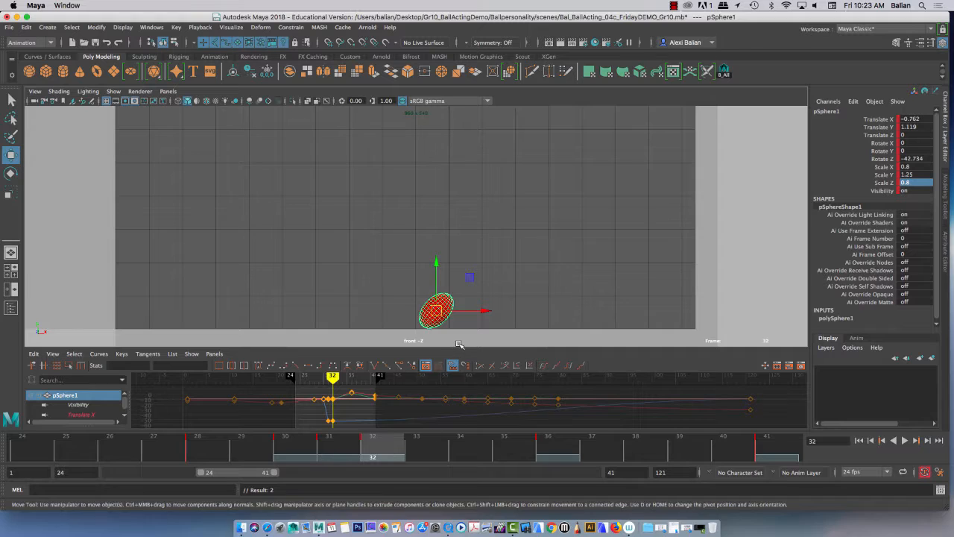
# Undo the move and scale edits at frame 32, back through the pasted key on that frame.
pyautogui.press('z')
pyautogui.press('z')
pyautogui.press('z')
pyautogui.press('z')
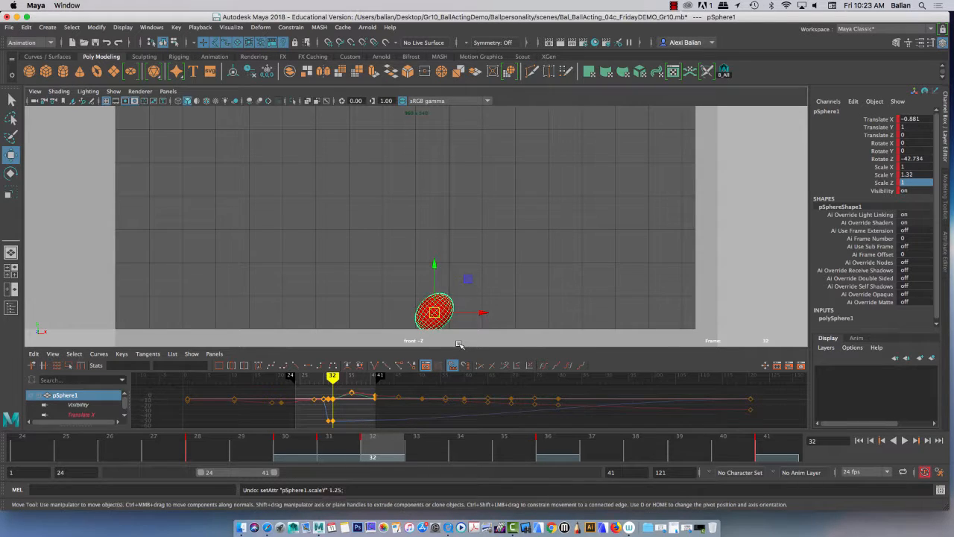
pyautogui.press('z')
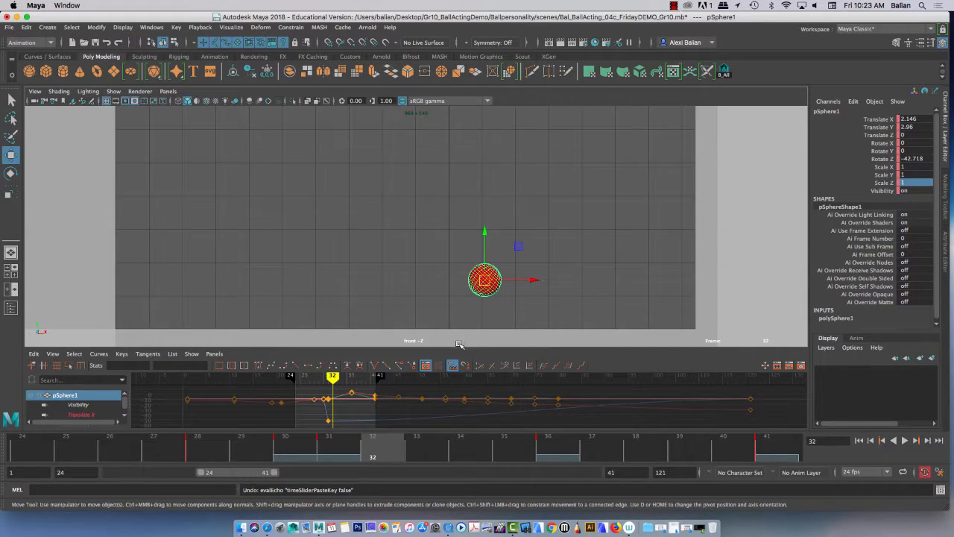
# Copy the ball's rotated key at frame 31 and paste it at frame 32.
pyautogui.click(329, 452)
pyautogui.rightClick(328, 452)
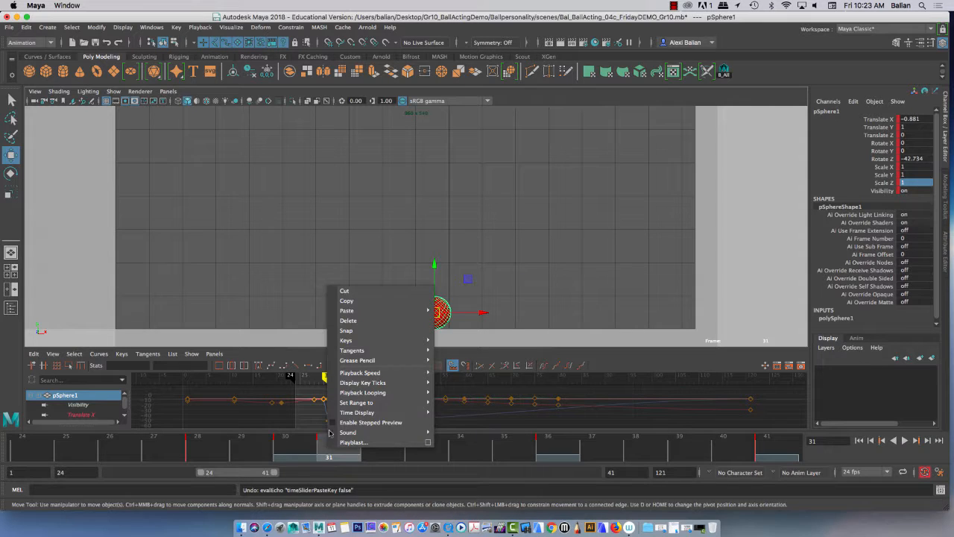
pyautogui.click(346, 300)
pyautogui.click(376, 450)
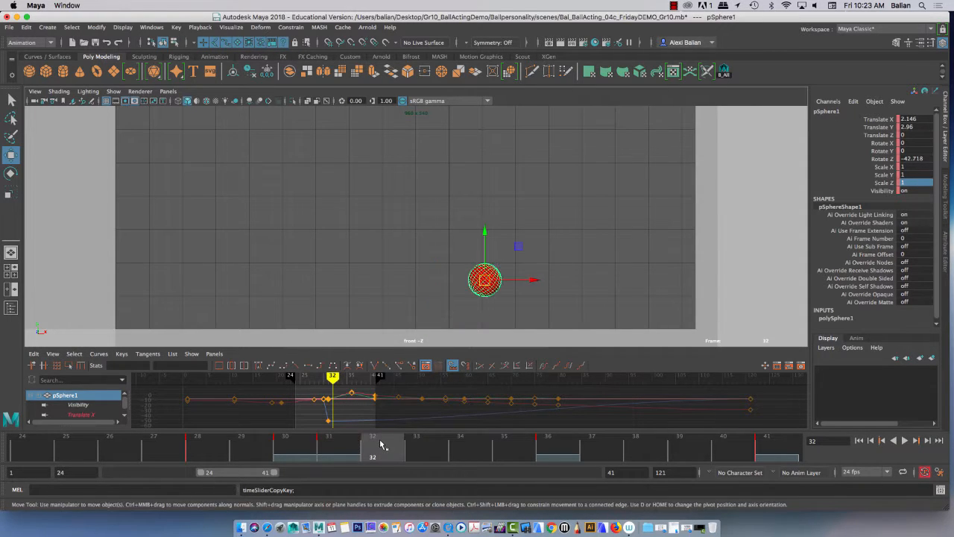
pyautogui.rightClick(380, 450)
pyautogui.moveTo(413, 304)
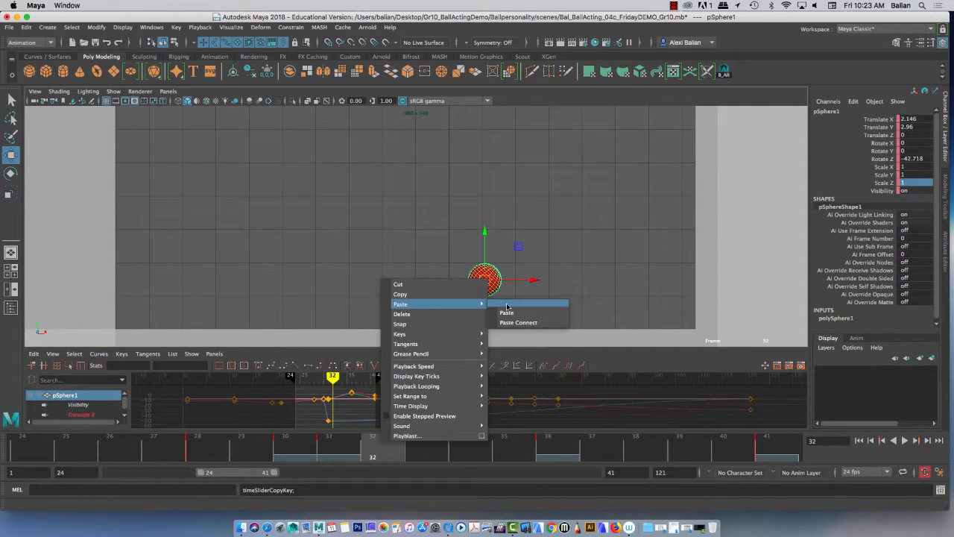
pyautogui.click(508, 314)
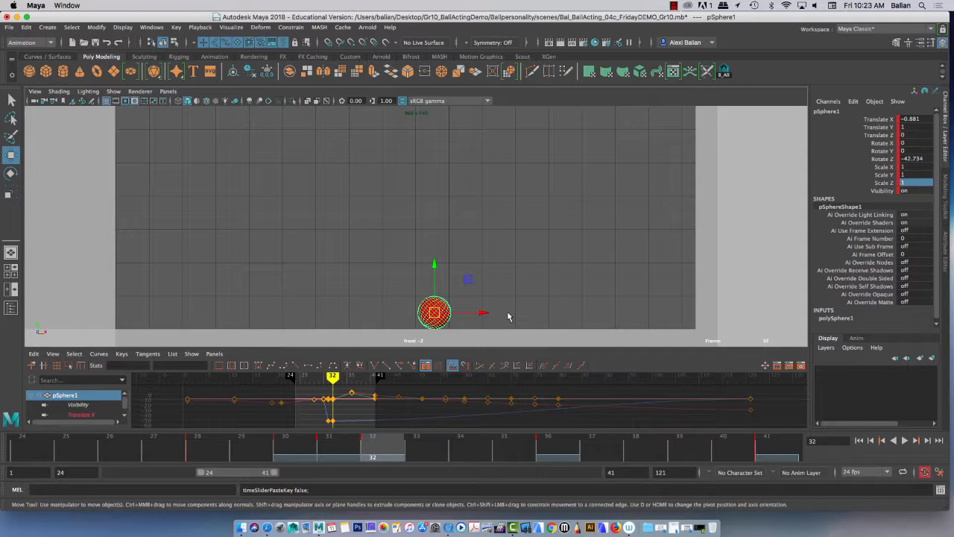
# Squash the ball at frame 32 along its tilted axis with Scale Y 0.7, Scale X 1.3 and Scale Z 1.3.
pyautogui.press('r')
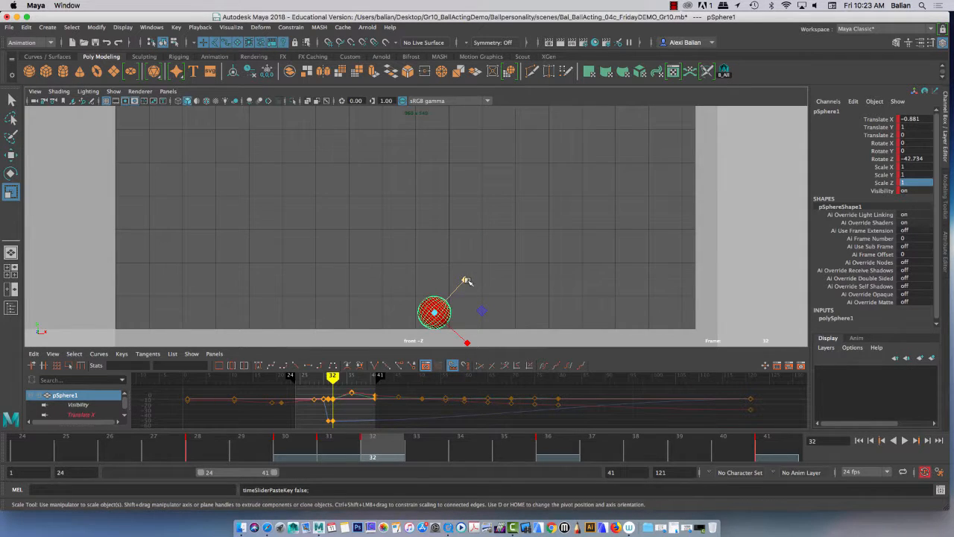
pyautogui.moveTo(466, 281); pyautogui.dragTo(461, 292)
pyautogui.click(913, 174)
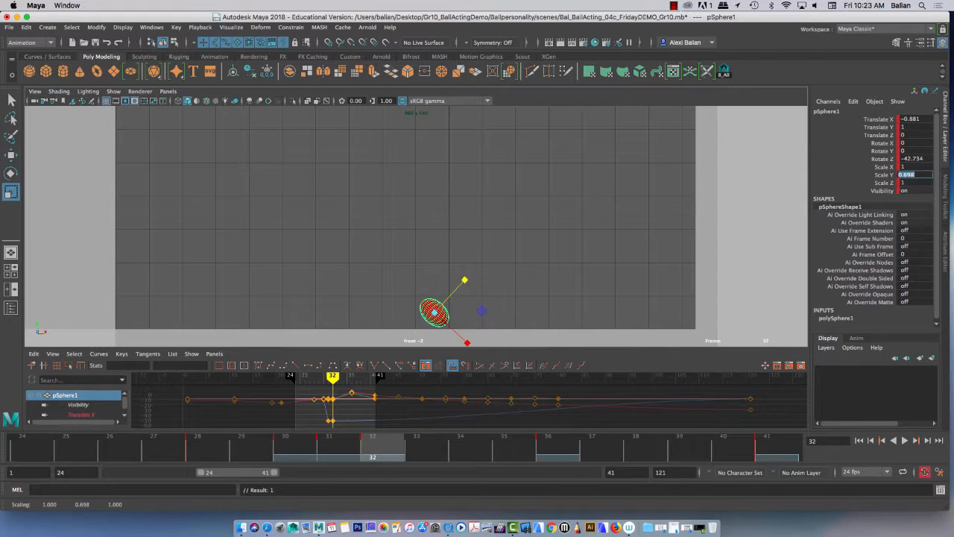
pyautogui.click(917, 167)
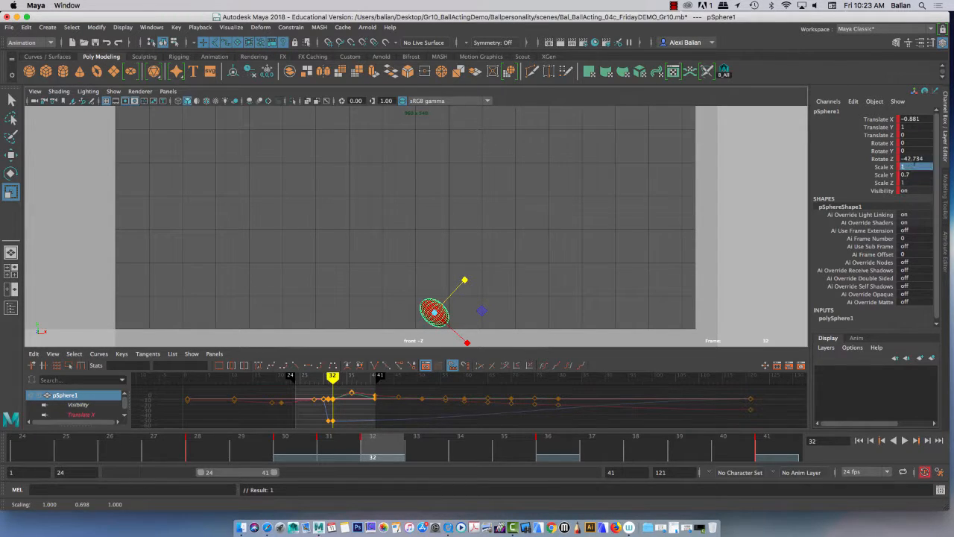
pyautogui.click(909, 182)
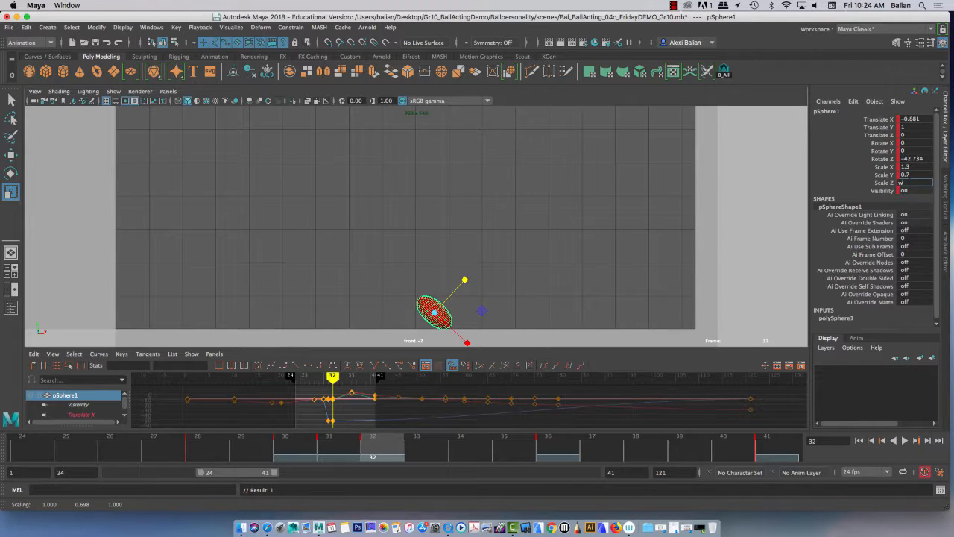
# Raise the squashed ball at frame 32 to about Translate Y 1.12, flipping between frames 31 and 32 to check its ground contact.
pyautogui.click(11, 154)
pyautogui.moveTo(438, 288); pyautogui.dragTo(438, 287)
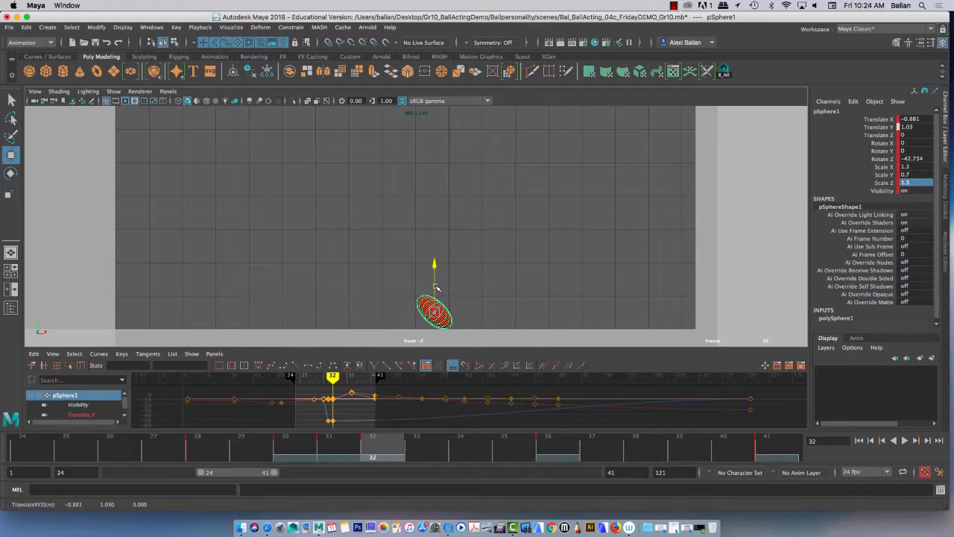
pyautogui.click(334, 454)
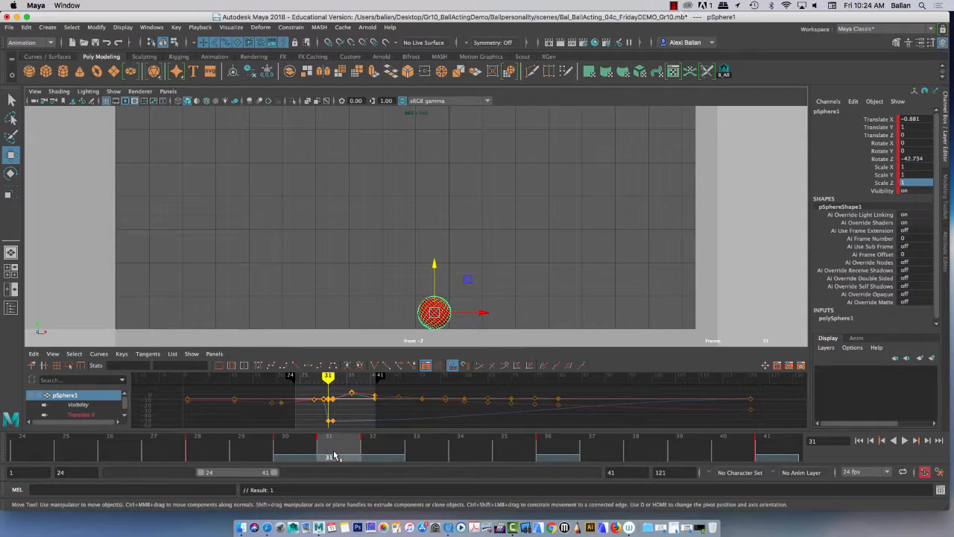
pyautogui.hotkey('alt', '.')
pyautogui.hotkey('alt', ',')
pyautogui.hotkey('alt', '.')
pyautogui.hotkey('alt', ',')
pyautogui.hotkey('alt', '.')
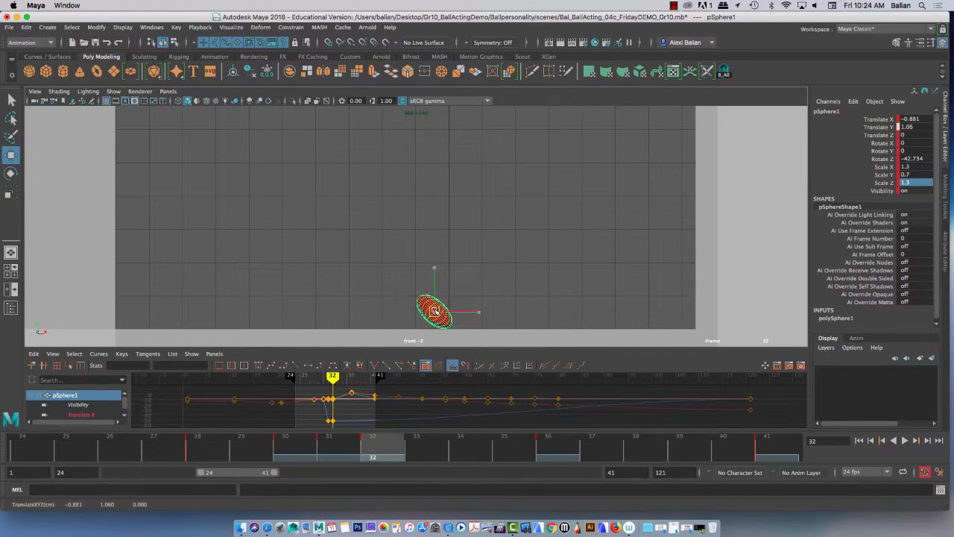
pyautogui.moveTo(433, 310); pyautogui.dragTo(437, 308)
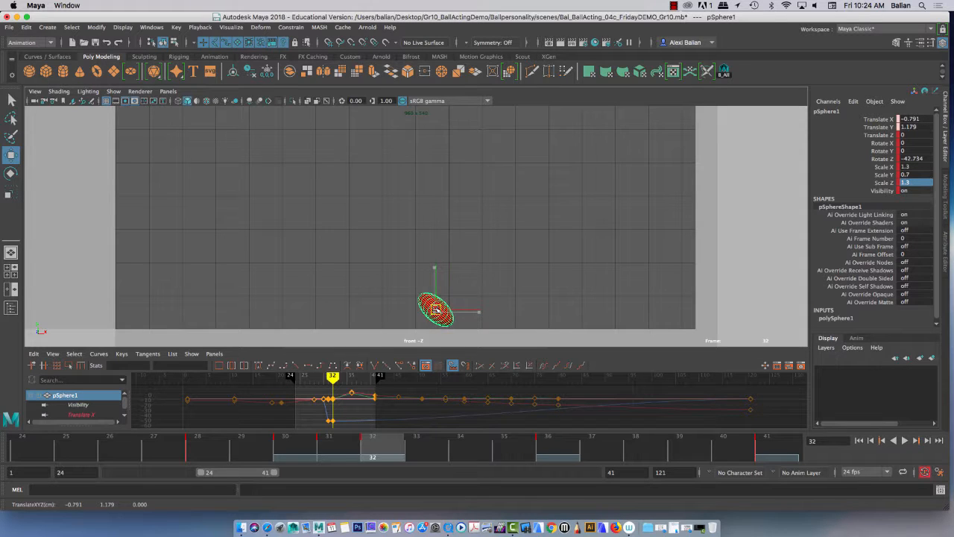
pyautogui.press('s')
pyautogui.hotkey('alt', ',')
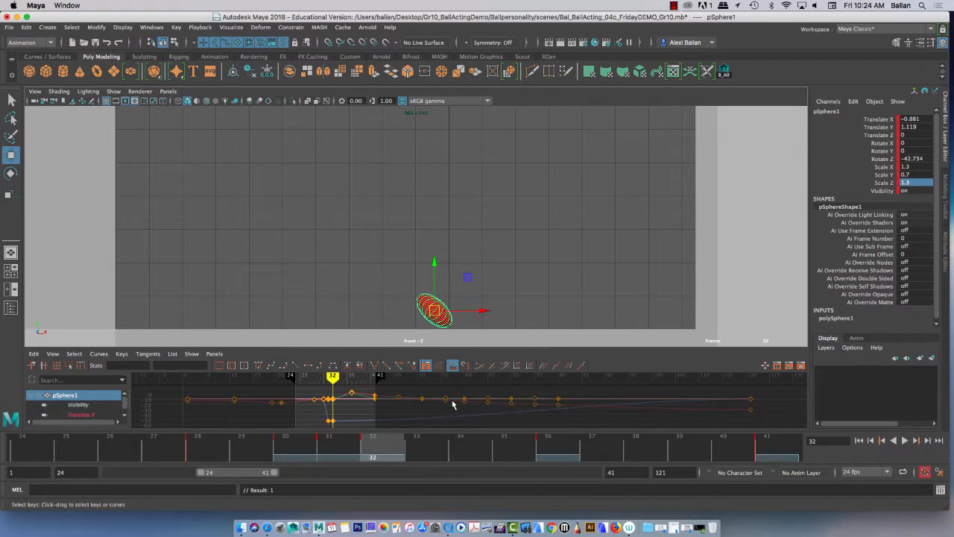
# Set the ball's Scale X, Y and Z to 1 at frame 33 and scrub frames 29 to 33 to check the squash.
pyautogui.click(418, 441)
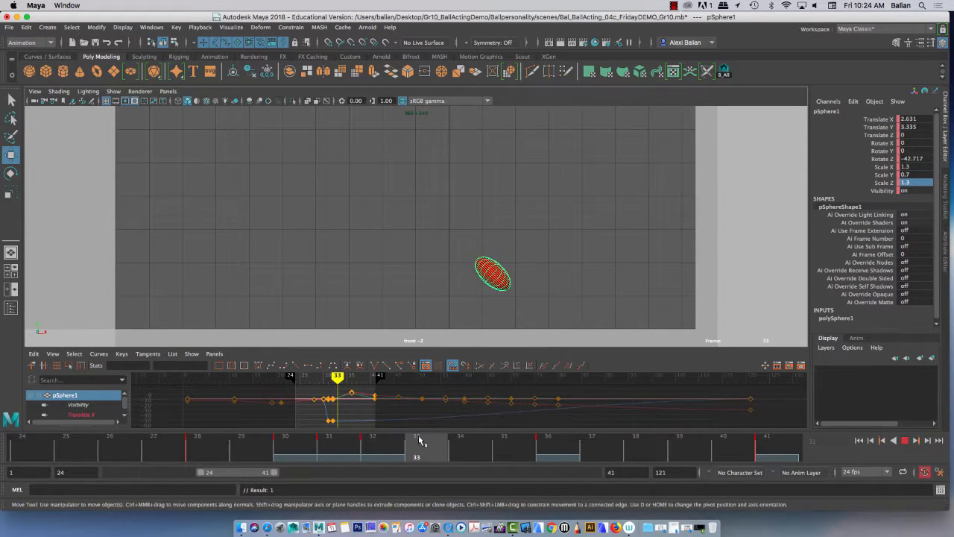
pyautogui.moveTo(418, 441); pyautogui.dragTo(439, 449)
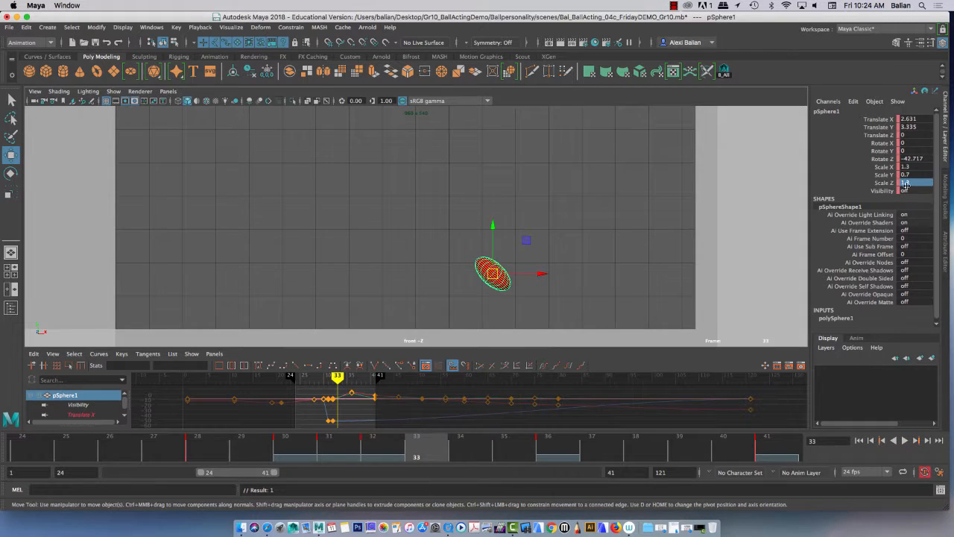
pyautogui.moveTo(886, 168); pyautogui.dragTo(889, 183)
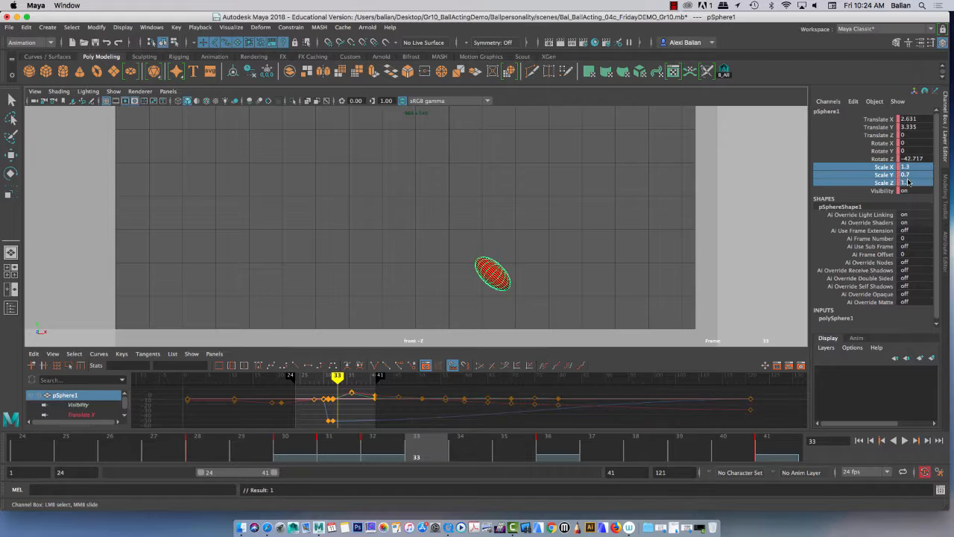
pyautogui.write('1')
pyautogui.press('Return')
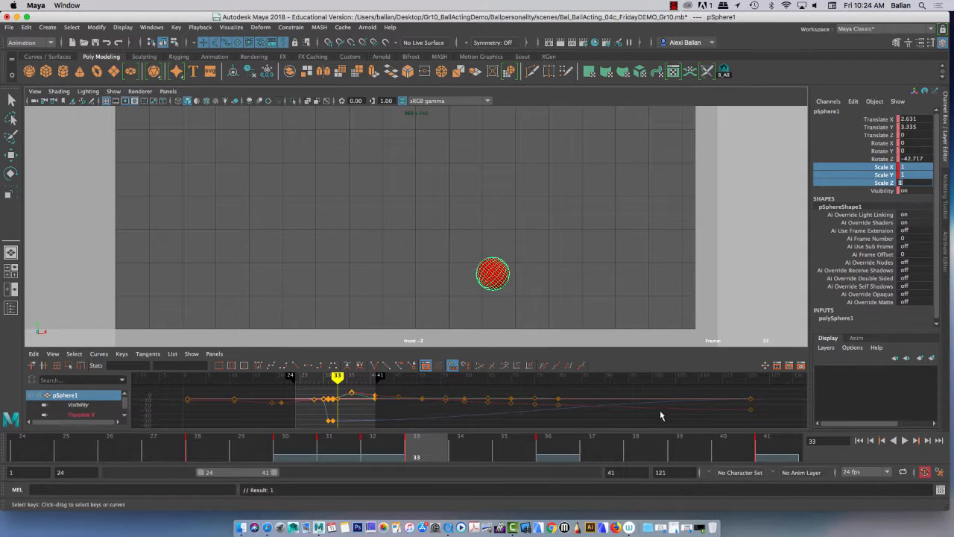
pyautogui.moveTo(290, 446); pyautogui.dragTo(254, 451)
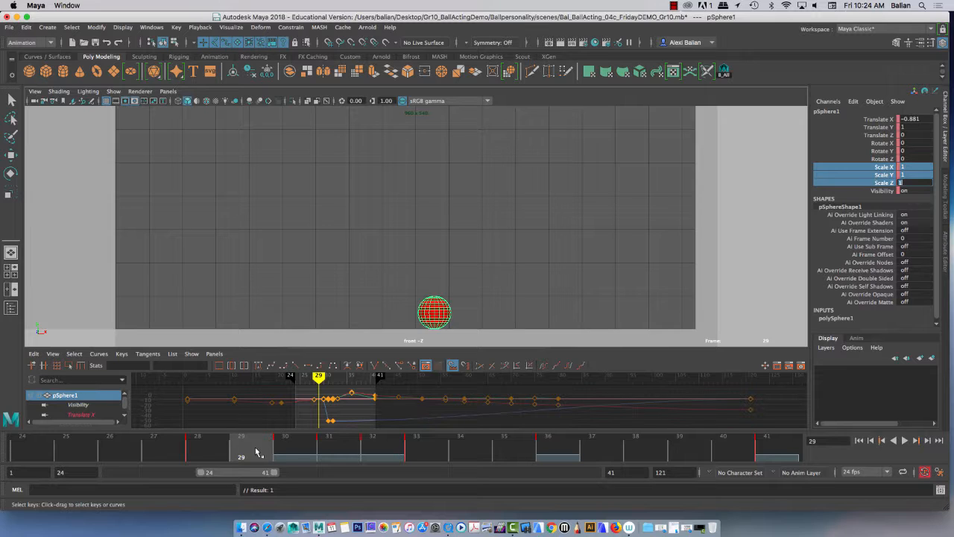
pyautogui.moveTo(254, 447)
pyautogui.mouseDown()
pyautogui.moveTo(443, 445)
pyautogui.moveTo(330, 447)
pyautogui.moveTo(428, 442)
pyautogui.mouseUp()
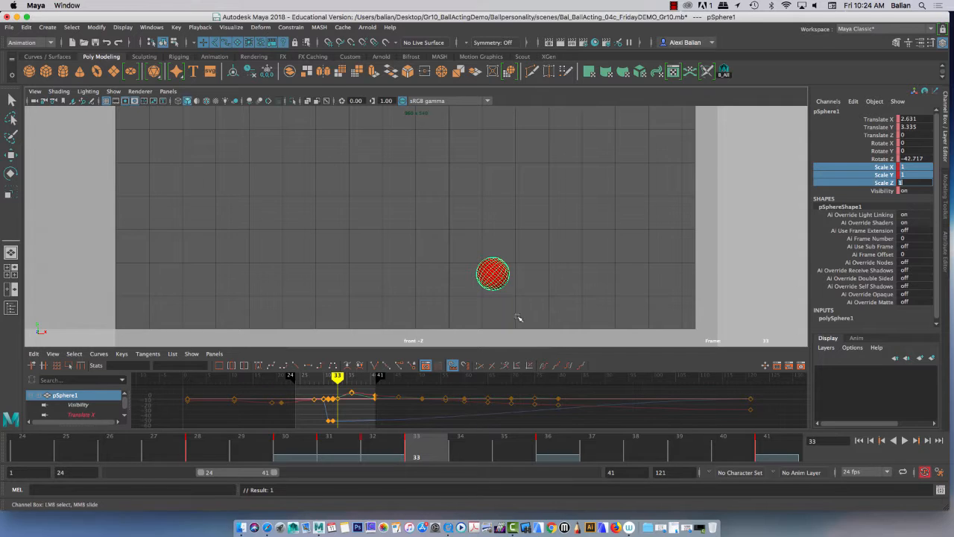
# Stretch the ball at frame 33 along its tilted axis with Scale Y 1.3, Scale X 0.7 and Scale Z 0.7.
pyautogui.click(11, 192)
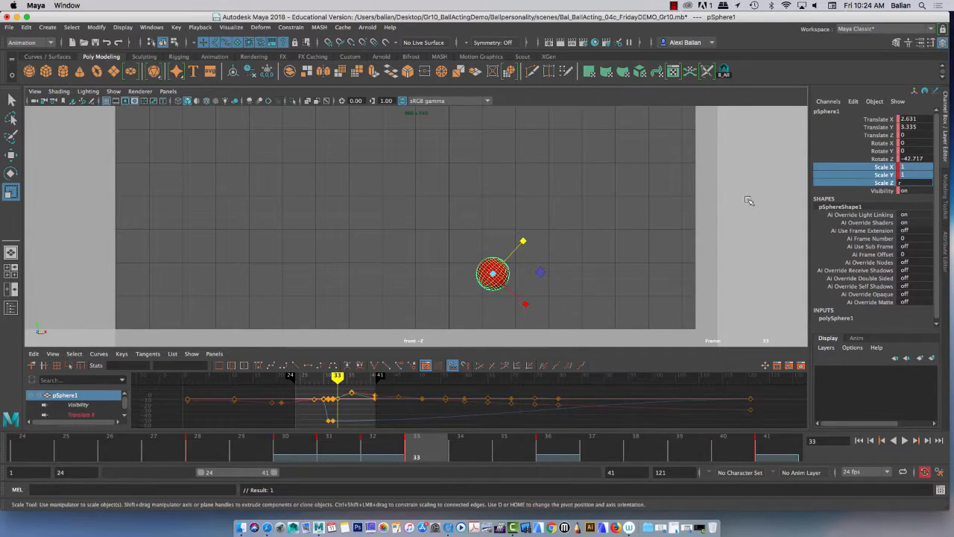
pyautogui.click(867, 175)
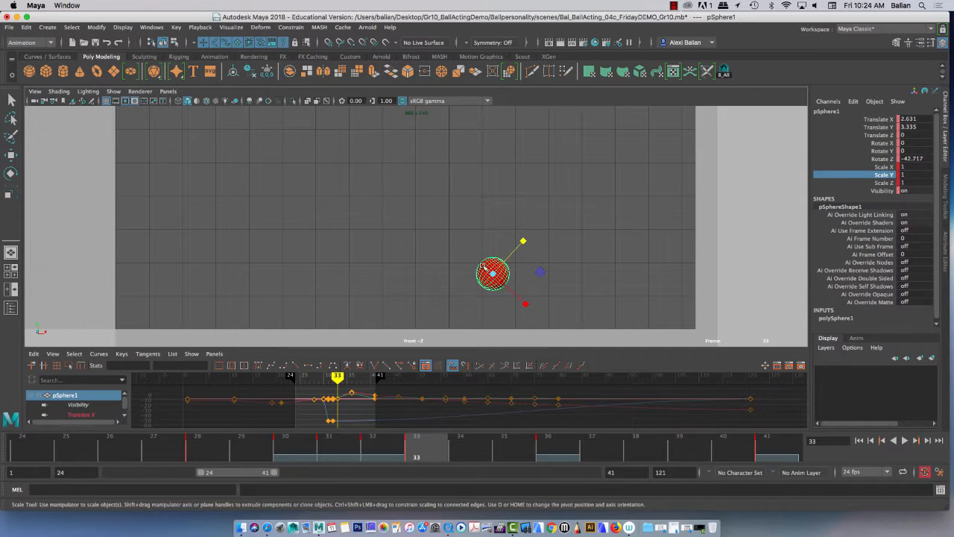
pyautogui.moveTo(522, 241); pyautogui.dragTo(532, 234)
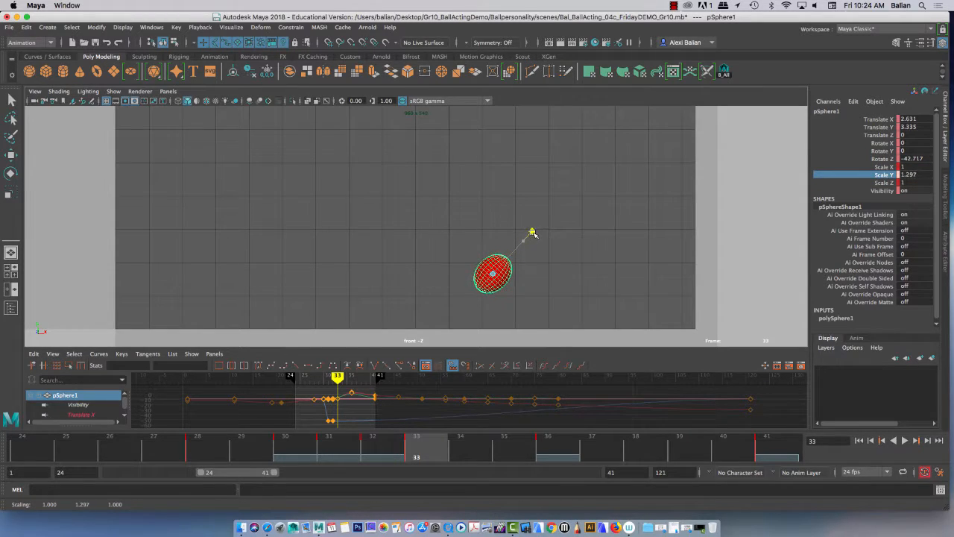
pyautogui.doubleClick(911, 175)
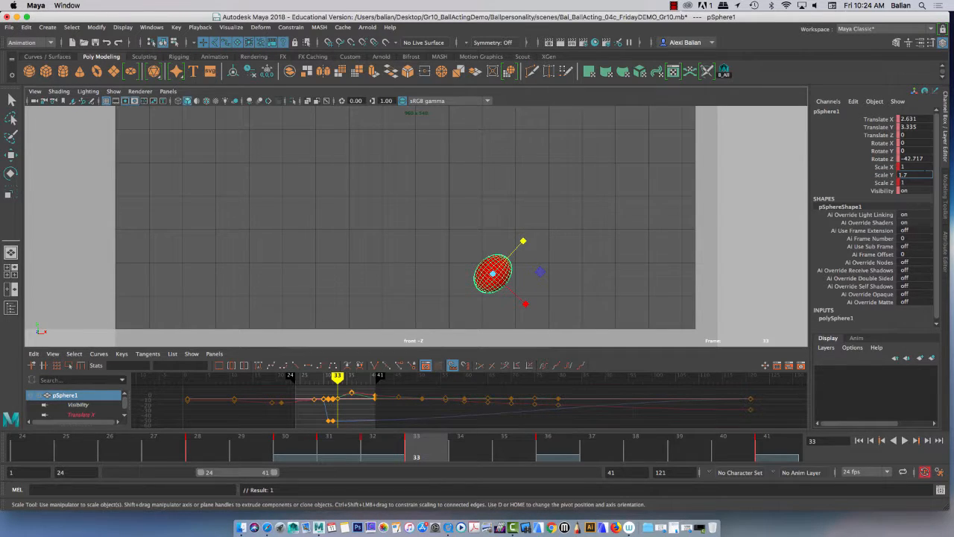
pyautogui.doubleClick(921, 166)
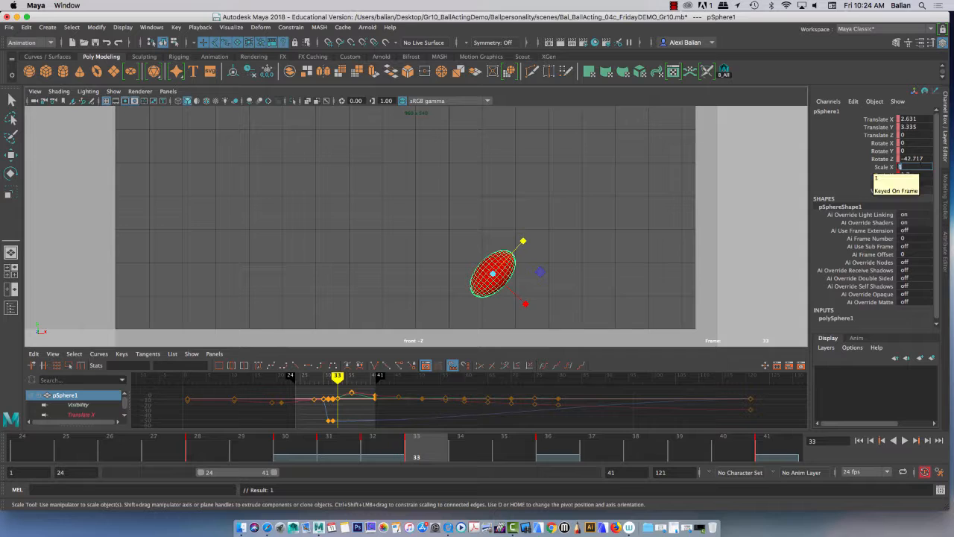
pyautogui.press('Tab')
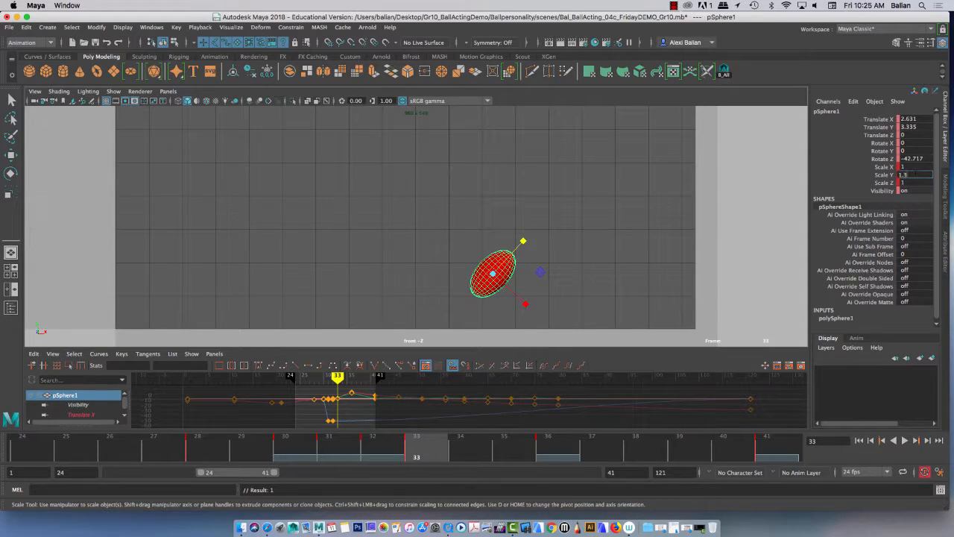
pyautogui.doubleClick(906, 167)
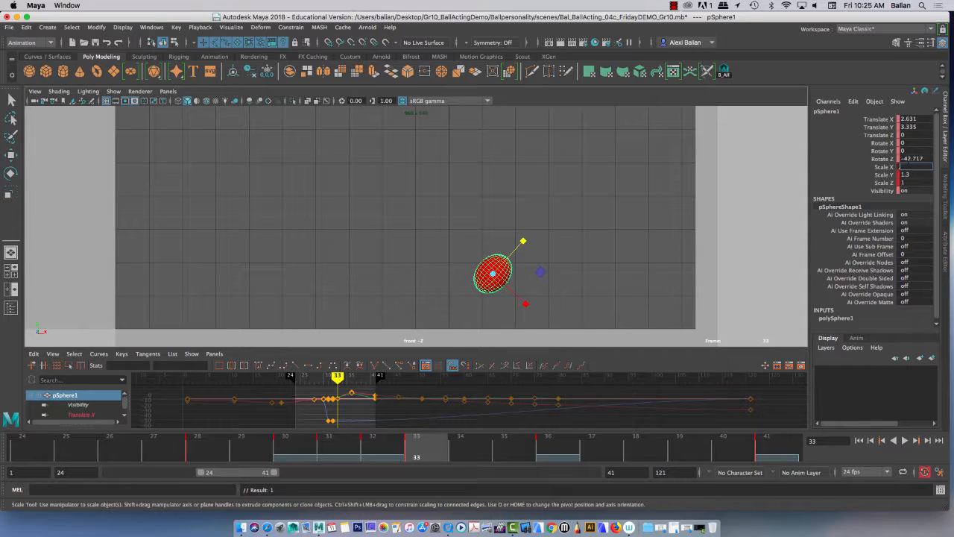
pyautogui.doubleClick(911, 181)
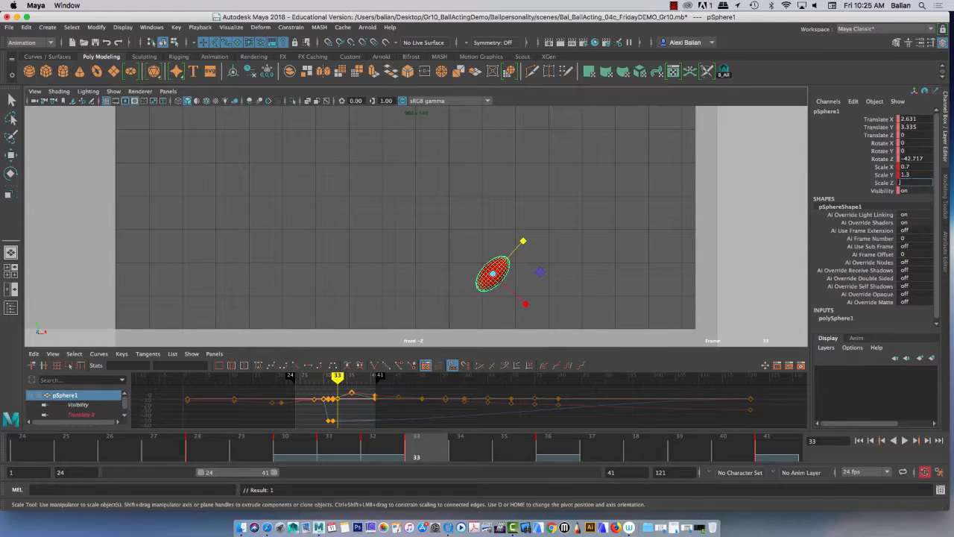
pyautogui.write('0.7')
pyautogui.click(883, 175)
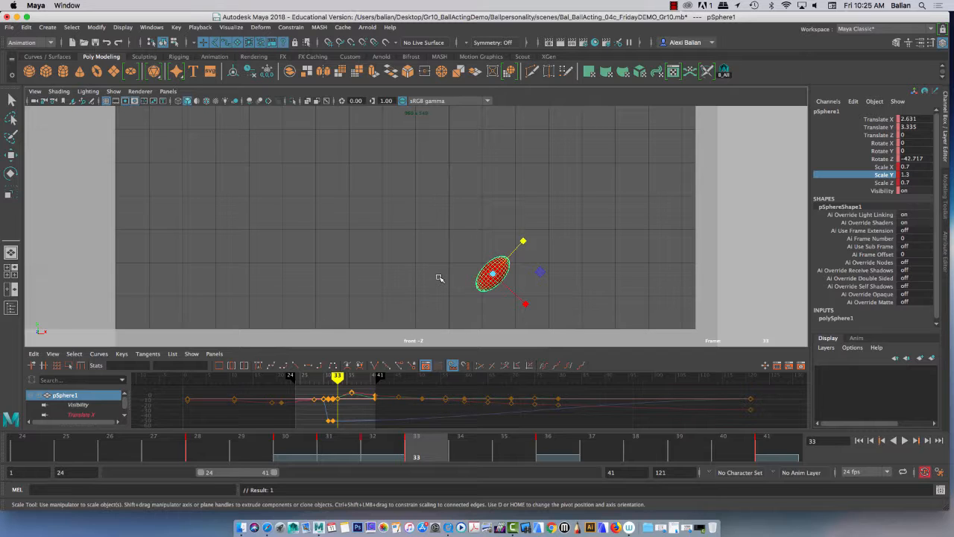
# Move the stretched ball at frame 33 back to about Translate X 0.6, Translate Y 2.47, flipping against frame 32 to check the takeoff spacing.
pyautogui.press('w')
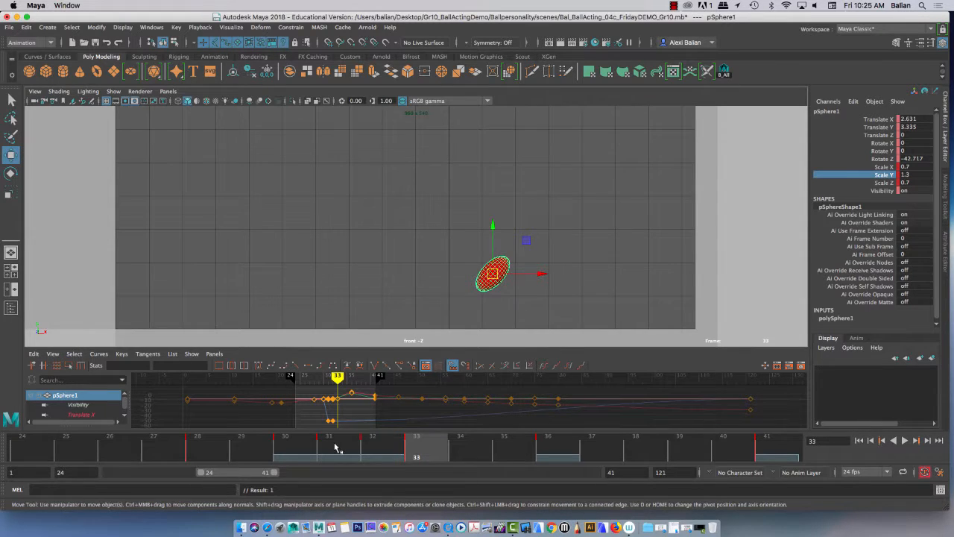
pyautogui.moveTo(336, 445); pyautogui.dragTo(415, 456)
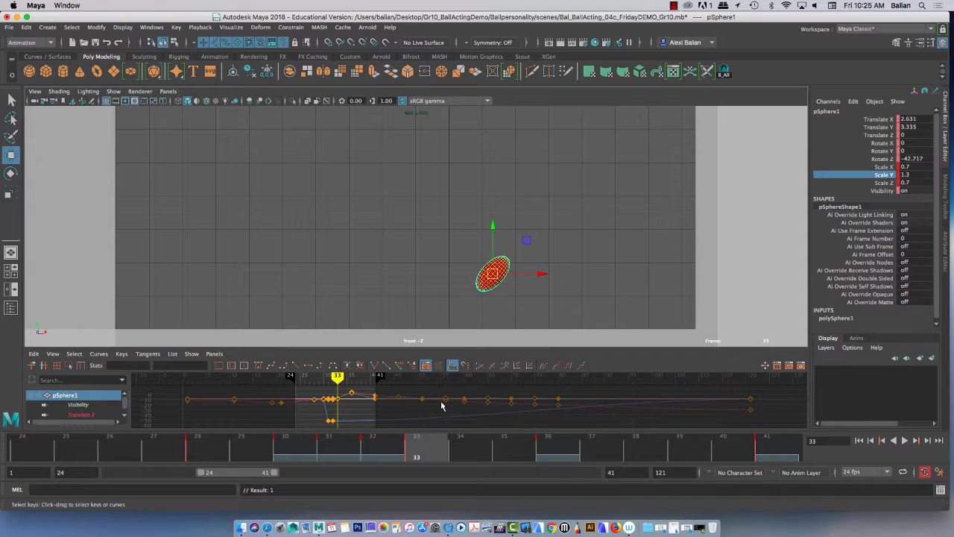
pyautogui.moveTo(492, 274); pyautogui.dragTo(474, 295)
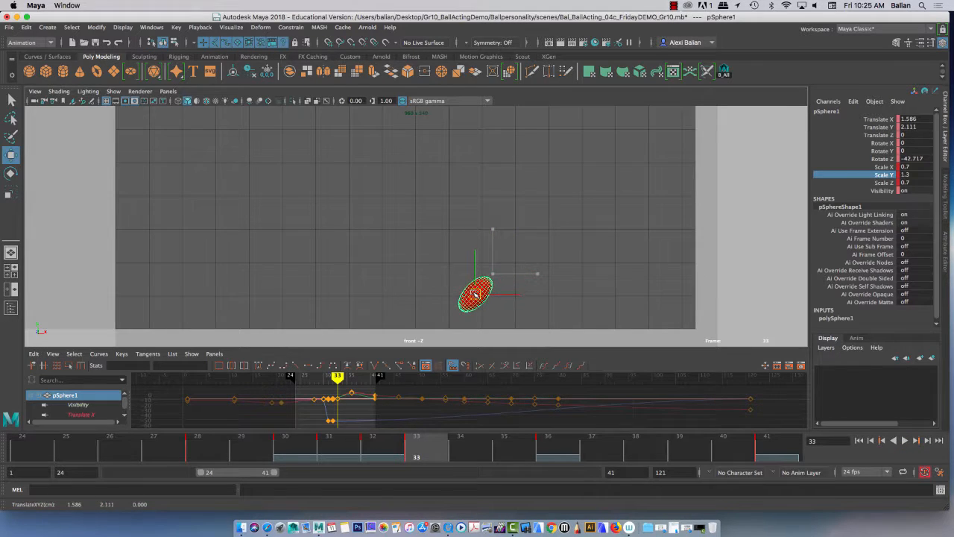
pyautogui.press(',')
pyautogui.press('.')
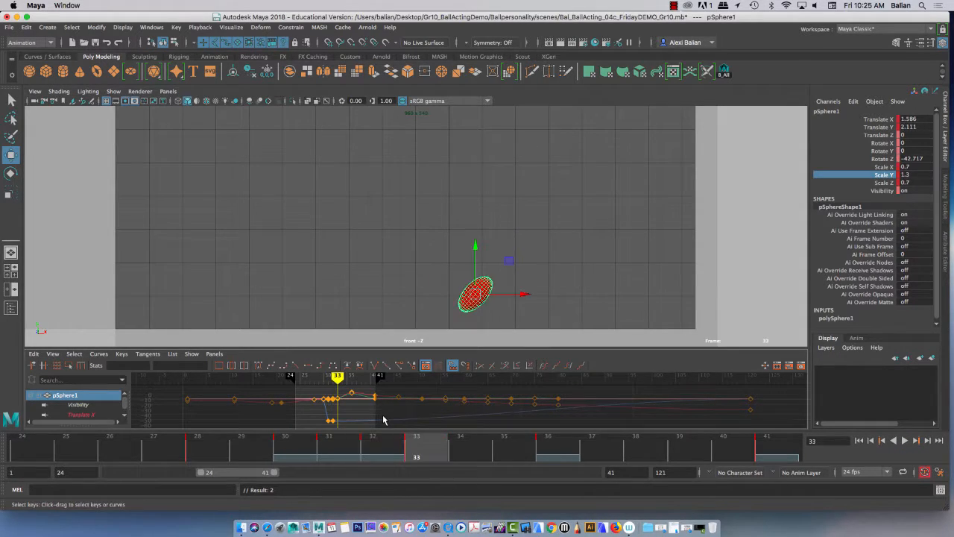
pyautogui.press(',')
pyautogui.press('.')
pyautogui.press(',')
pyautogui.press('.')
pyautogui.moveTo(475, 297); pyautogui.dragTo(435, 312)
pyautogui.press(',')
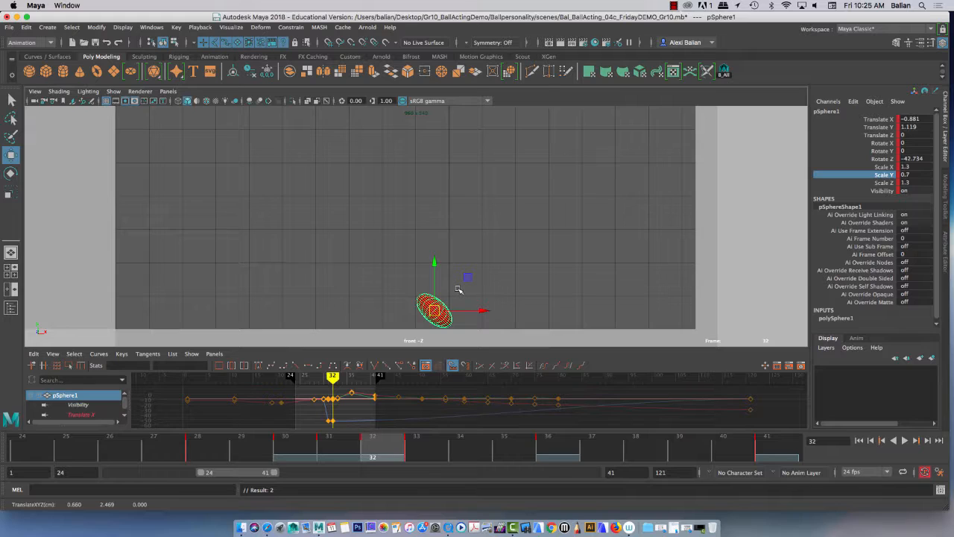
pyautogui.press('.')
pyautogui.moveTo(459, 289); pyautogui.dragTo(457, 289)
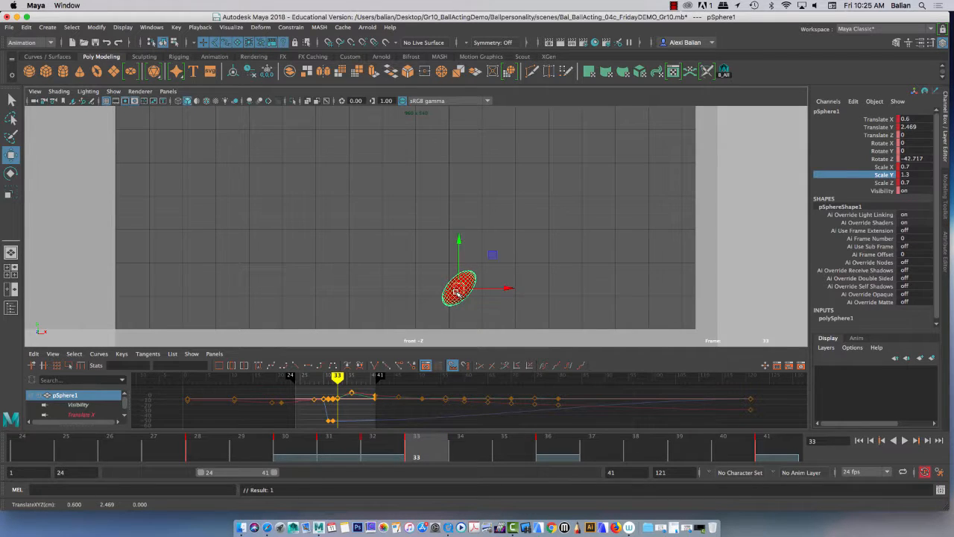
pyautogui.press(',')
pyautogui.press('.')
pyautogui.press('.')
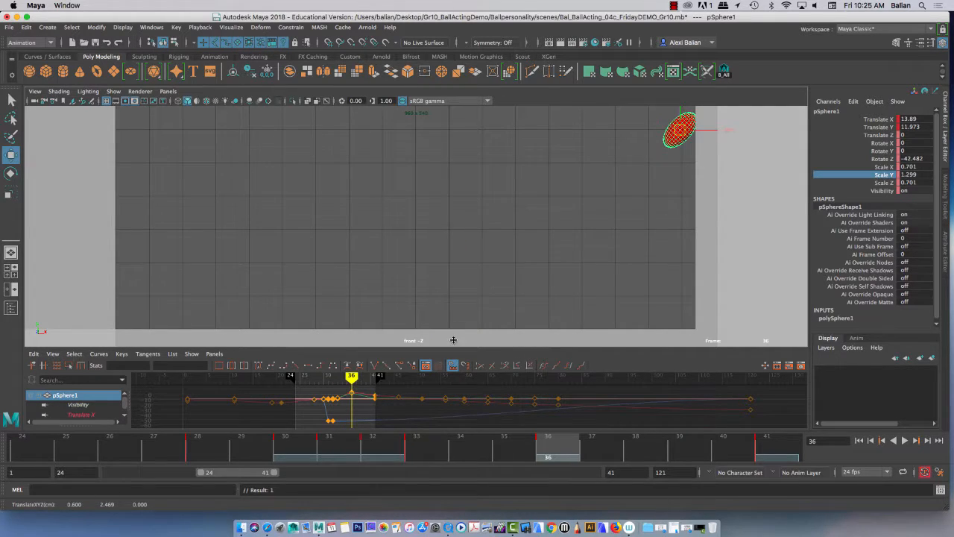
# Return the ball to its round shape at frame 34 by setting Scale X, Y and Z to 1.
pyautogui.moveTo(383, 440); pyautogui.dragTo(438, 439)
pyautogui.hotkey('alt', '.')
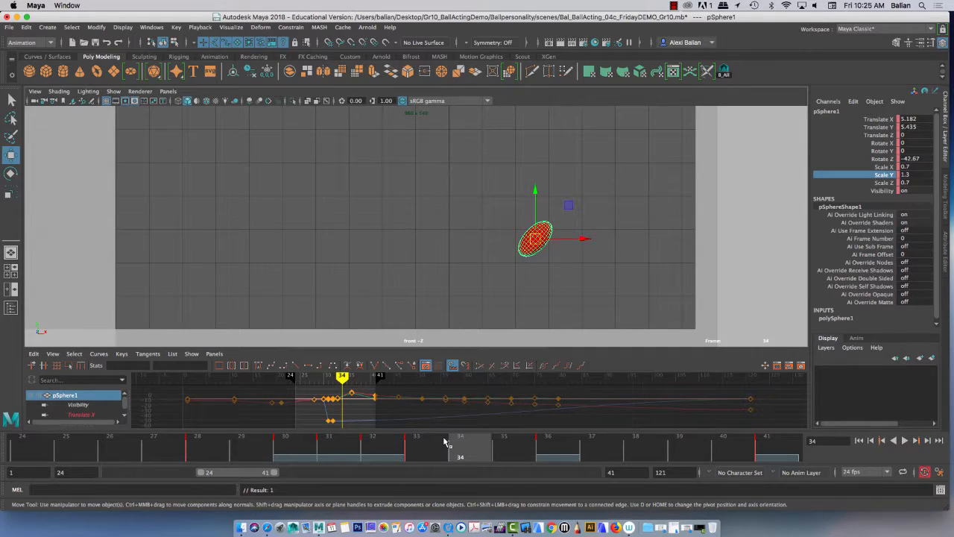
pyautogui.moveTo(896, 167); pyautogui.dragTo(912, 179)
pyautogui.write('1')
pyautogui.press('Return')
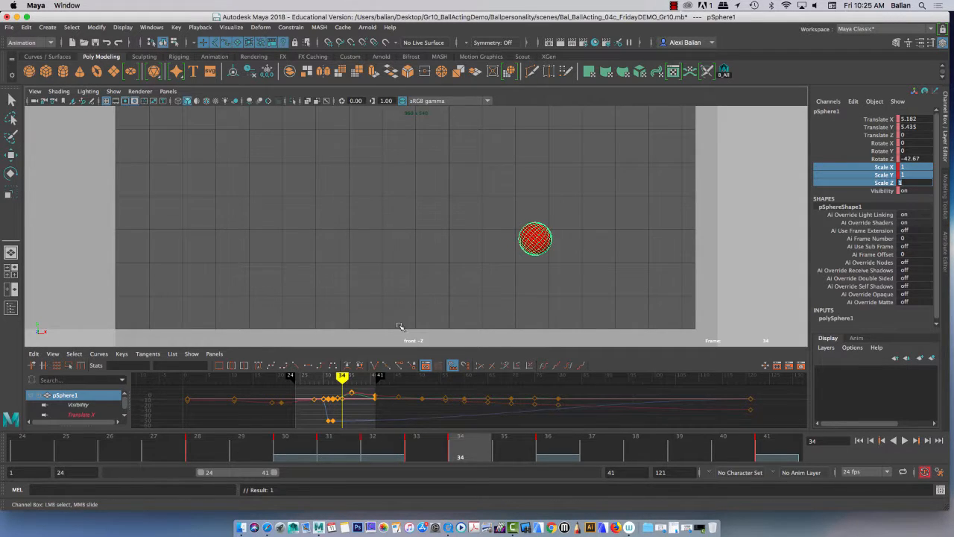
# Play back the jump from frame 24, with the ball deselected for the second viewing, to check the squash and stretch.
pyautogui.moveTo(362, 447); pyautogui.dragTo(2, 463)
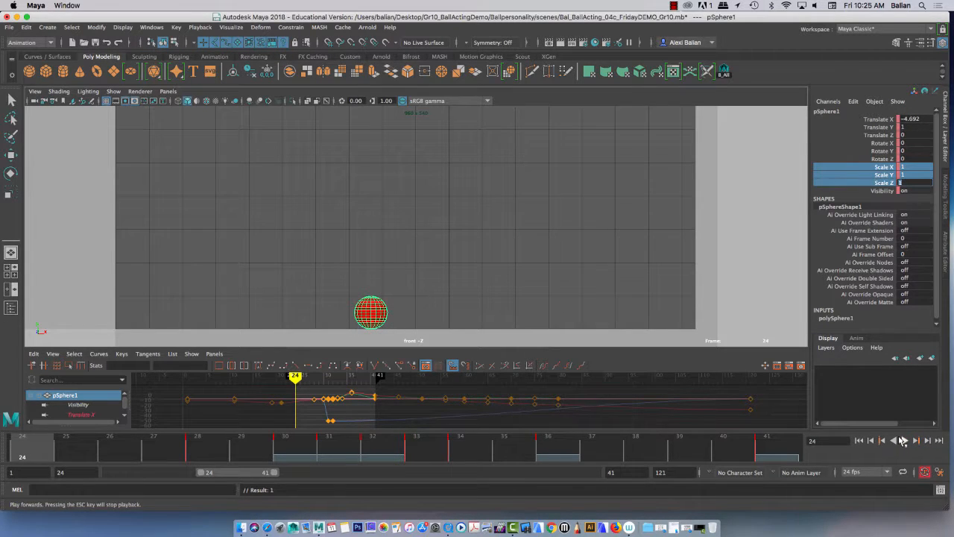
pyautogui.click(903, 441)
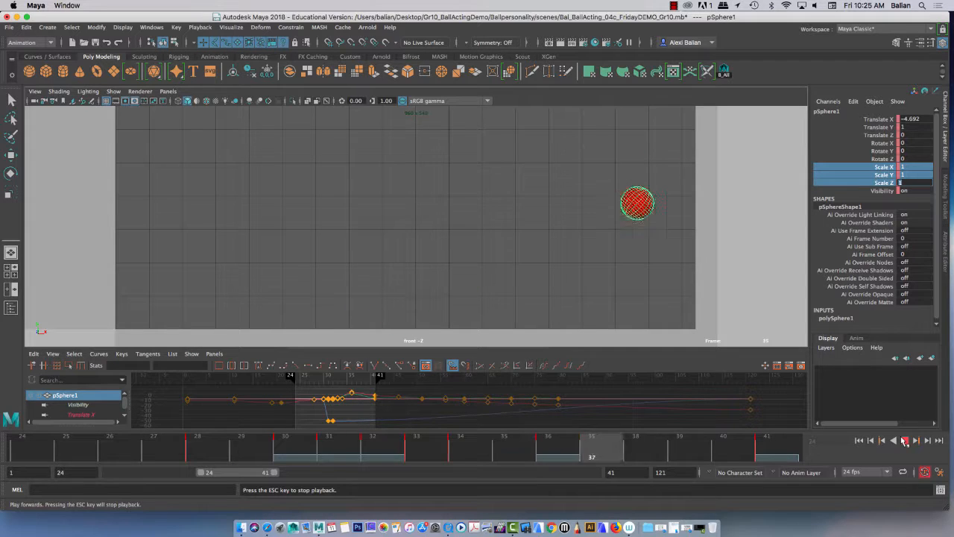
pyautogui.click(904, 440)
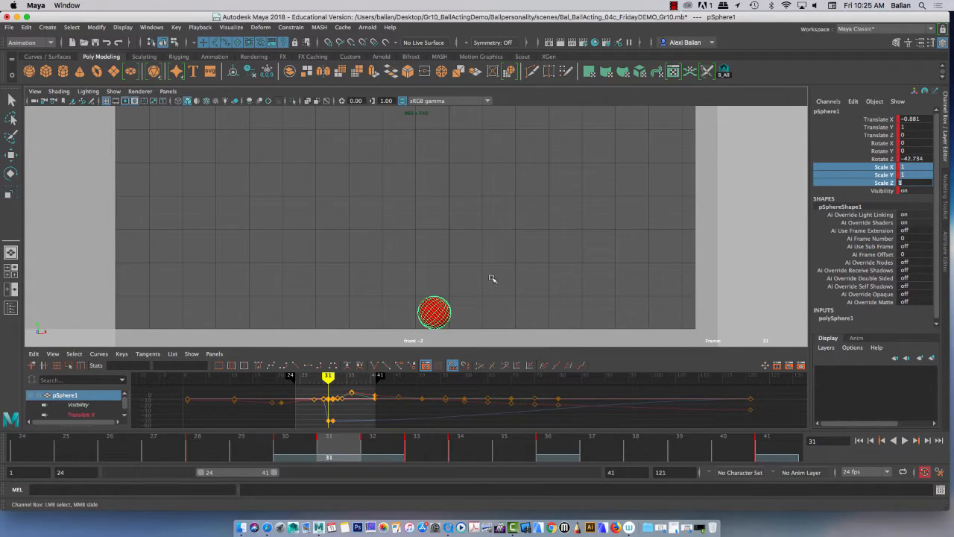
pyautogui.click(495, 273)
pyautogui.click(902, 441)
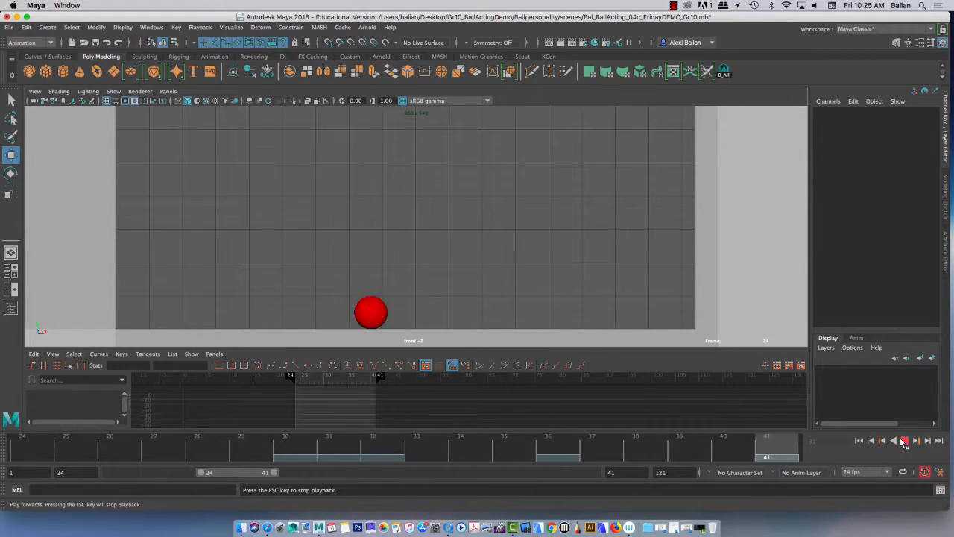
pyautogui.click(904, 440)
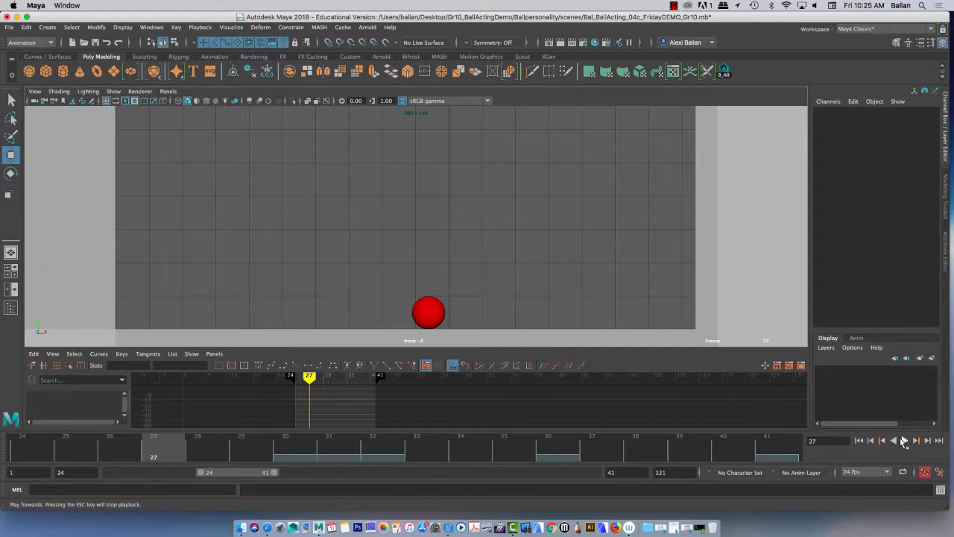
# Extend the playback range to frames 19 to 51 and play back the longer section of the animation.
pyautogui.moveTo(274, 473); pyautogui.dragTo(306, 473)
pyautogui.moveTo(202, 473); pyautogui.dragTo(181, 473)
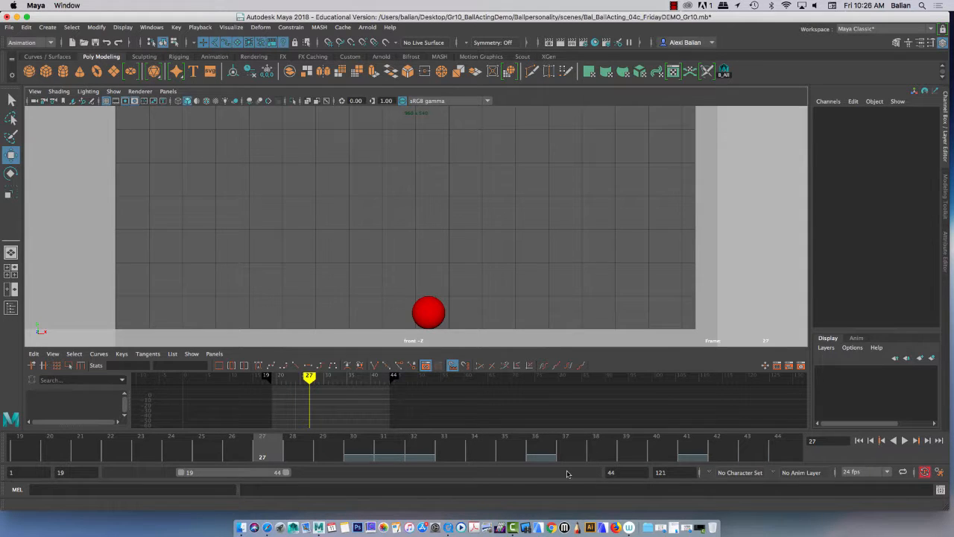
pyautogui.moveTo(287, 475); pyautogui.dragTo(314, 474)
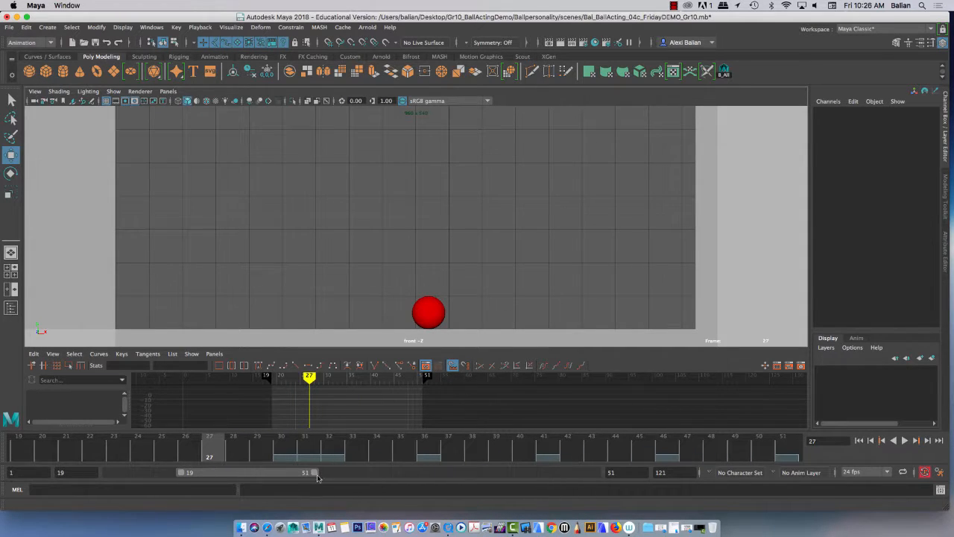
pyautogui.click(904, 440)
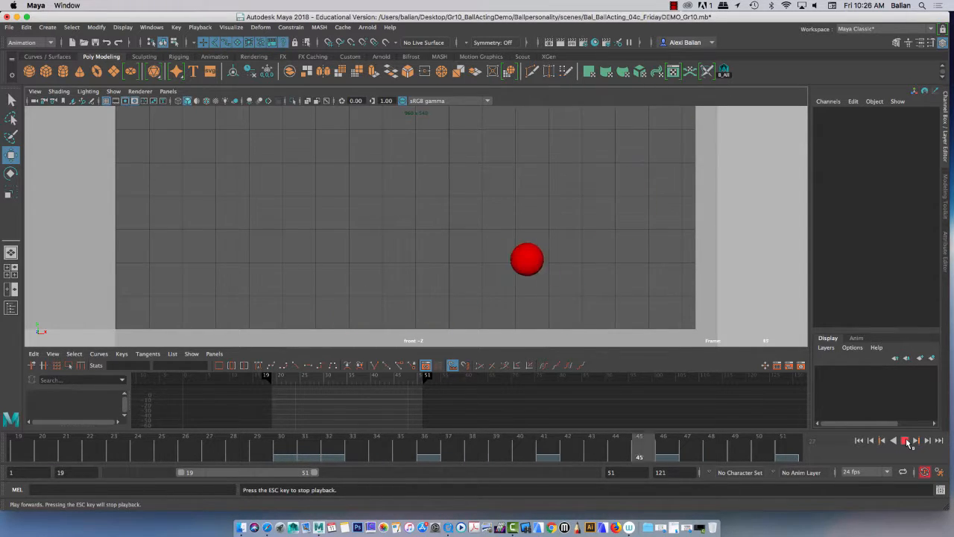
pyautogui.click(905, 440)
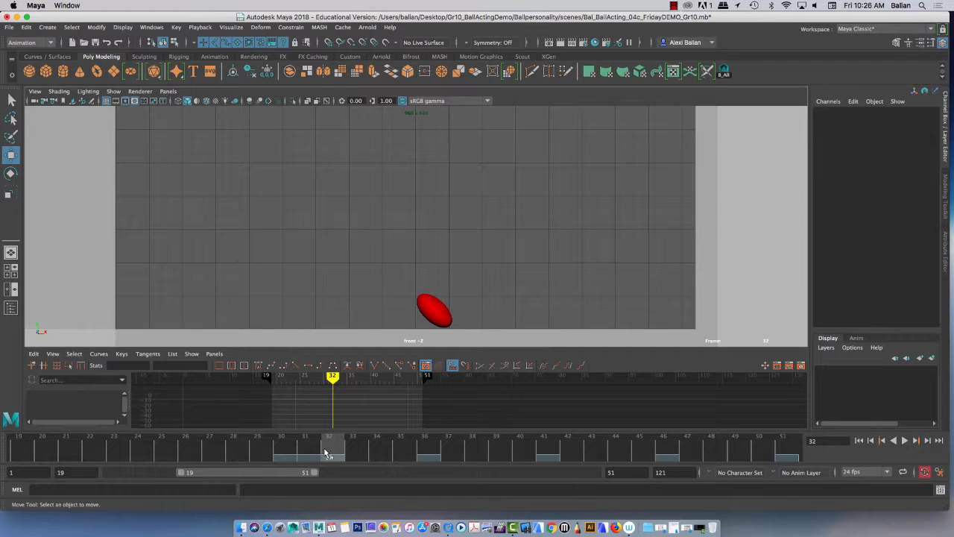
# Select the ball at frame 36, reframe the view slightly and scrub back to the stretched pose at frame 33.
pyautogui.hotkey('alt', 'v')
pyautogui.moveTo(413, 441); pyautogui.dragTo(434, 436)
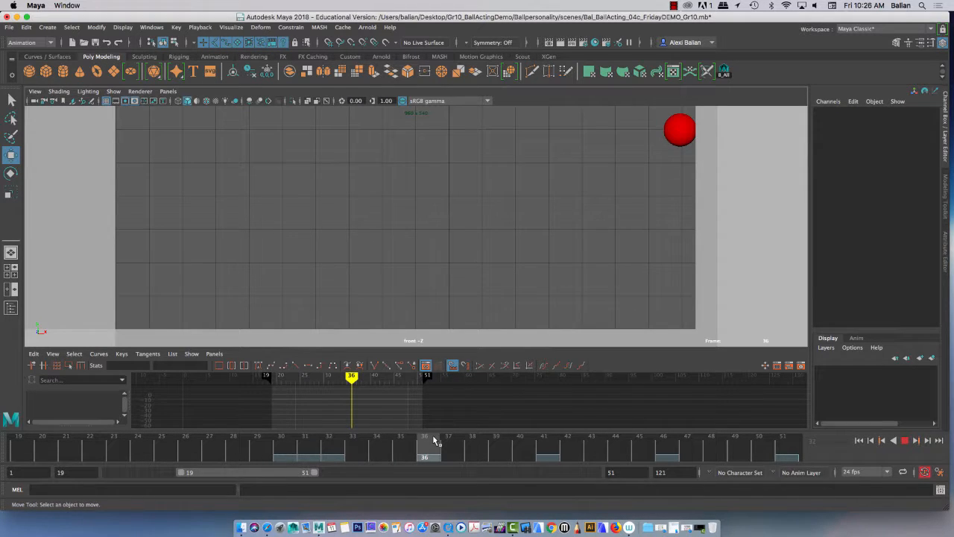
pyautogui.click(676, 132)
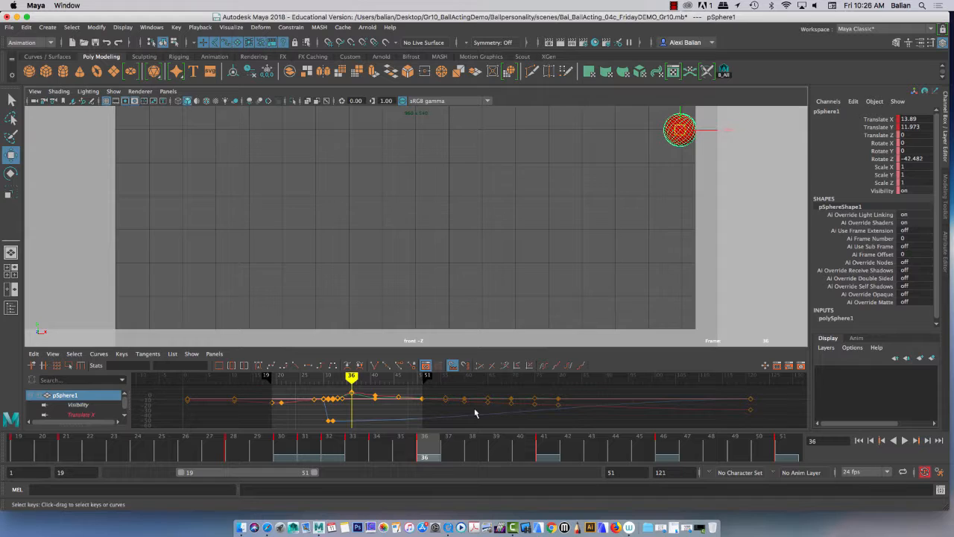
pyautogui.moveTo(621, 152)
pyautogui.keyDown('alt'); pyautogui.mouseDown(button='middle')
pyautogui.moveTo(613, 171)
pyautogui.moveTo(627, 157)
pyautogui.mouseUp(button='middle'); pyautogui.keyUp('alt')
pyautogui.scroll(-2, 608, 176)
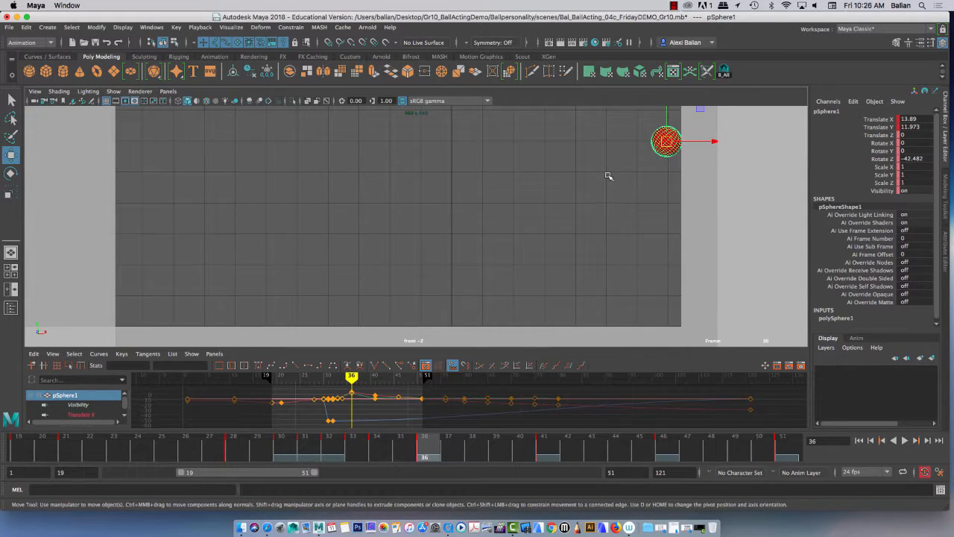
pyautogui.scroll(1, 608, 176)
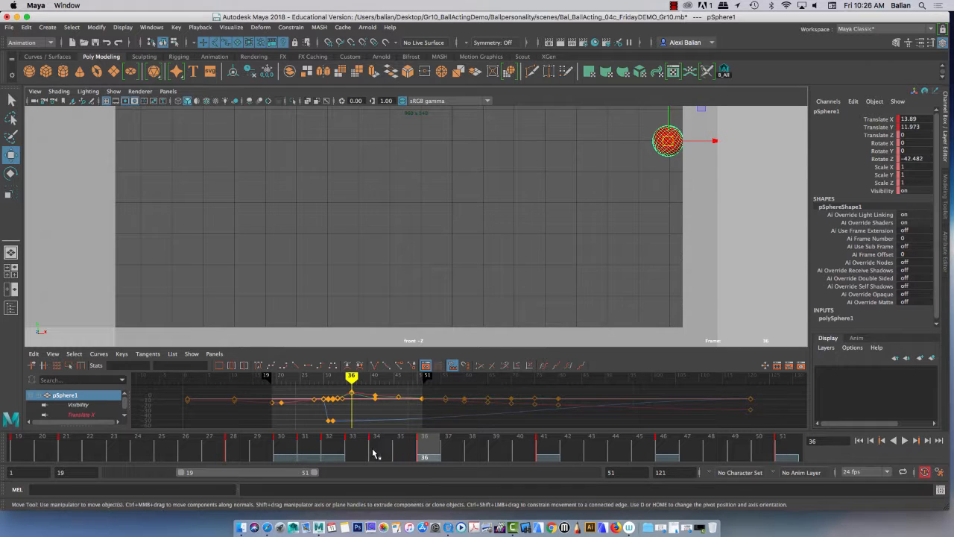
pyautogui.moveTo(374, 453)
pyautogui.mouseDown()
pyautogui.moveTo(294, 452)
pyautogui.moveTo(426, 452)
pyautogui.moveTo(365, 459)
pyautogui.mouseUp()
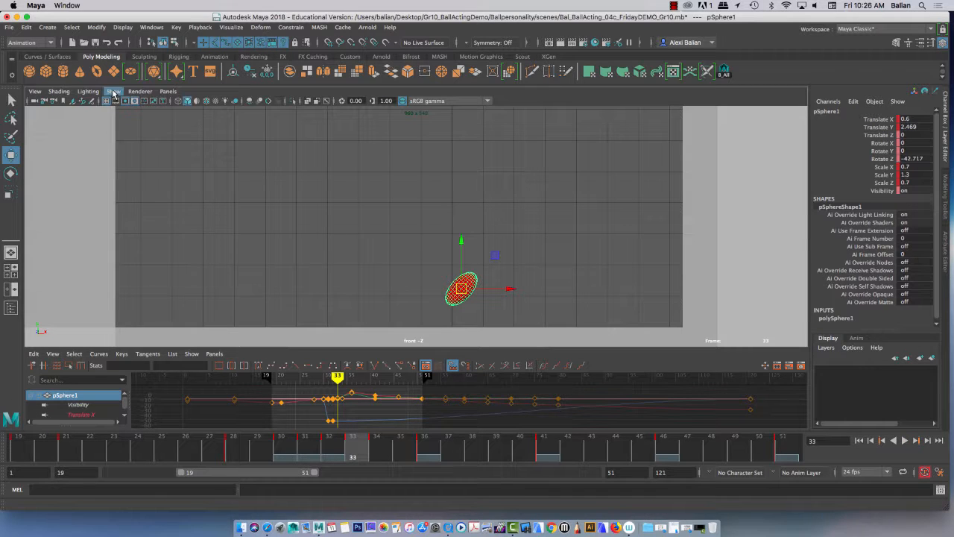
# Turn on the Grease Pencil display in the front view and open the Grease Pencil tools at frame 30.
pyautogui.click(114, 93)
pyautogui.click(124, 441)
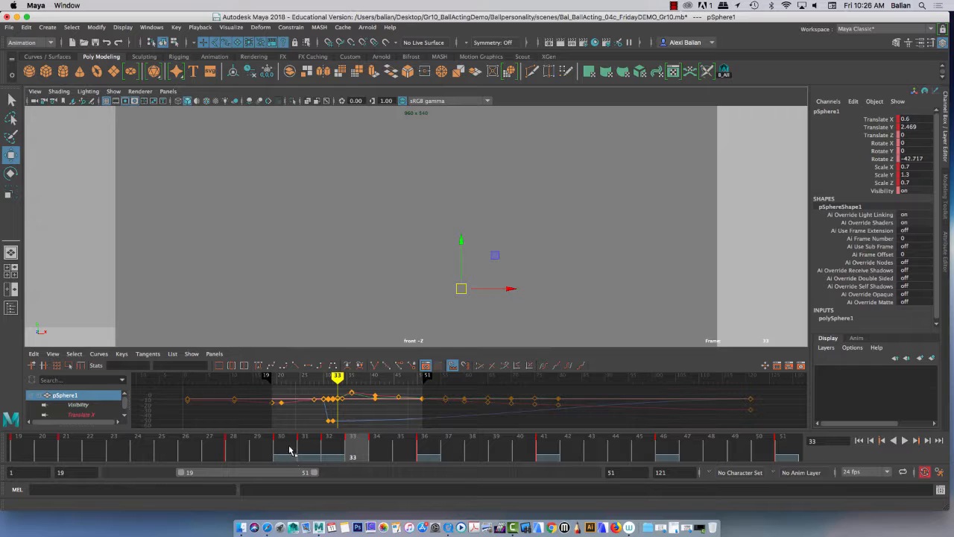
pyautogui.click(288, 461)
pyautogui.click(310, 462)
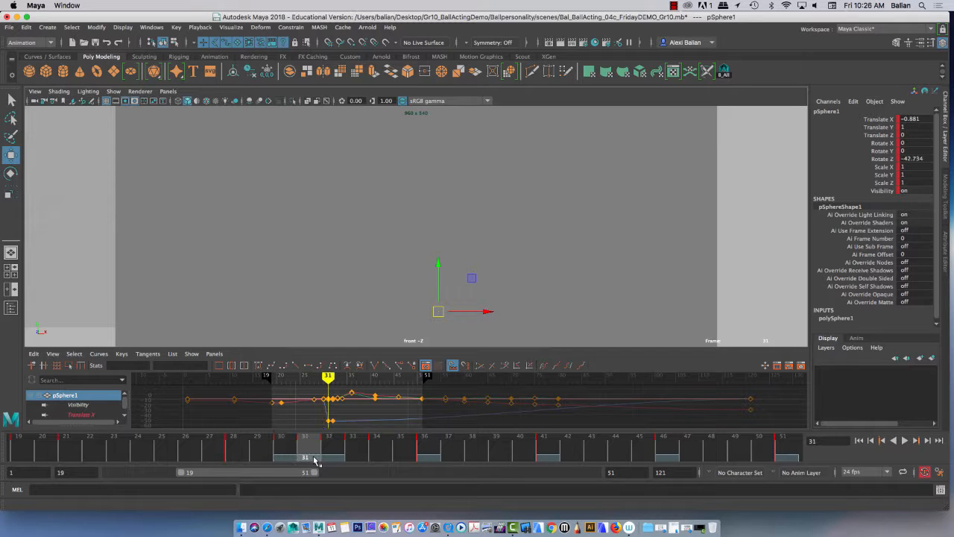
pyautogui.press('s')
pyautogui.click(283, 458)
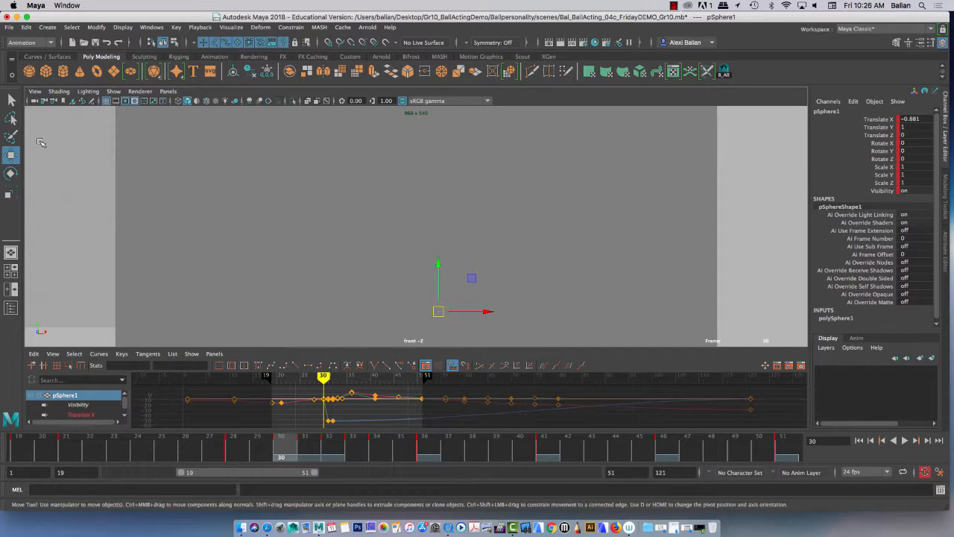
pyautogui.click(92, 101)
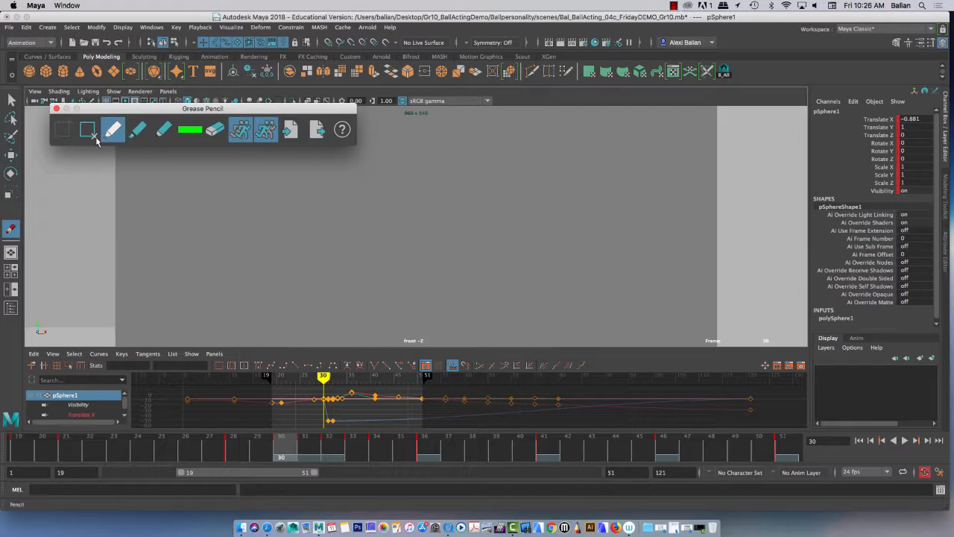
# Remove the old Grease Pencil frames at frames 30, 31, 32 and 36.
pyautogui.click(277, 463)
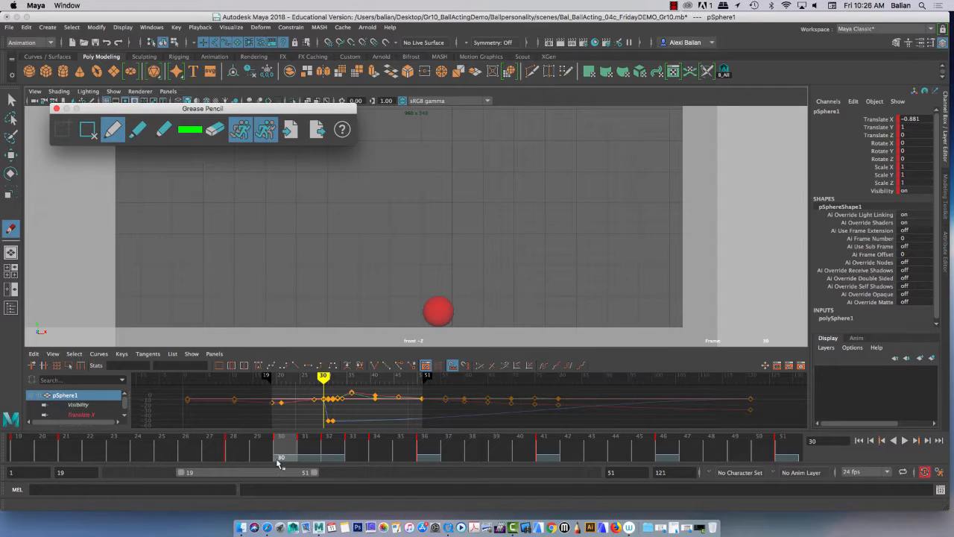
pyautogui.click(88, 131)
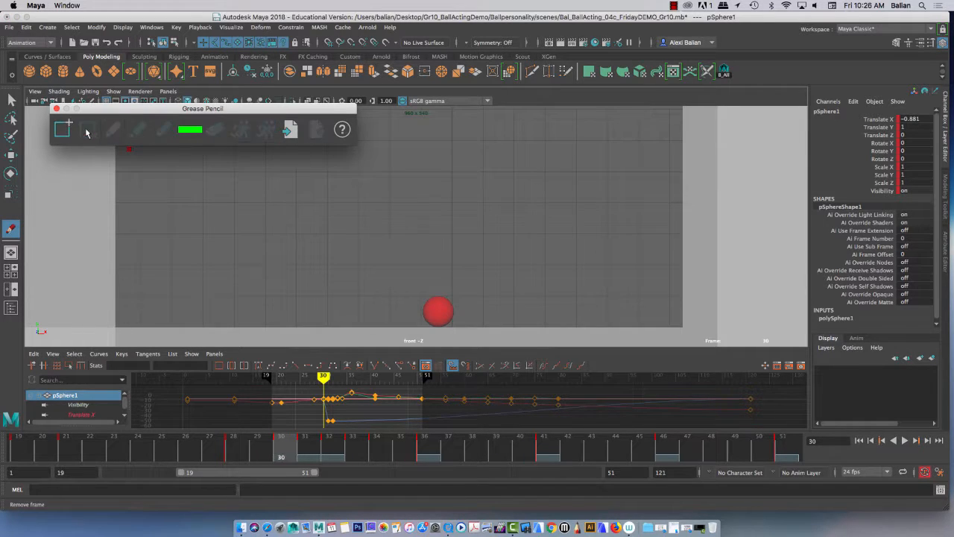
pyautogui.click(315, 450)
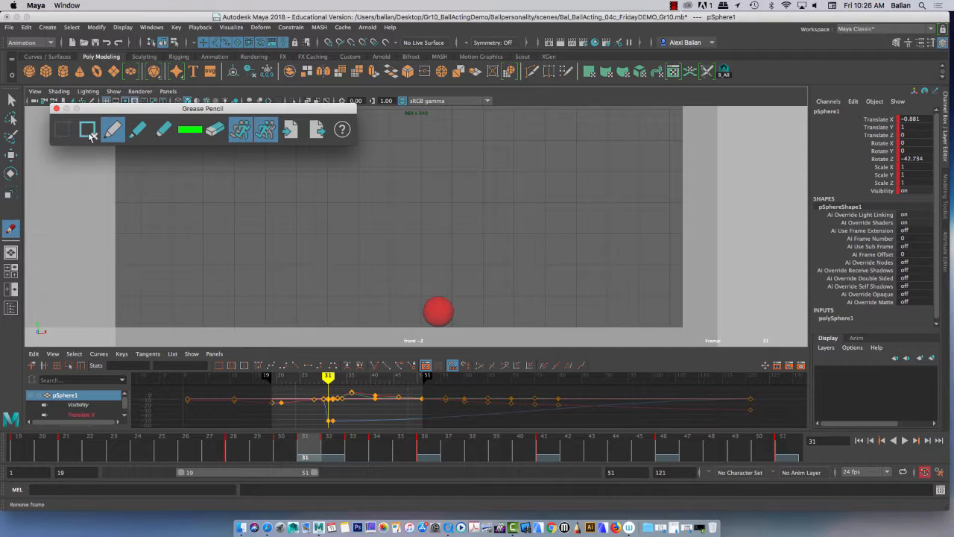
pyautogui.click(334, 452)
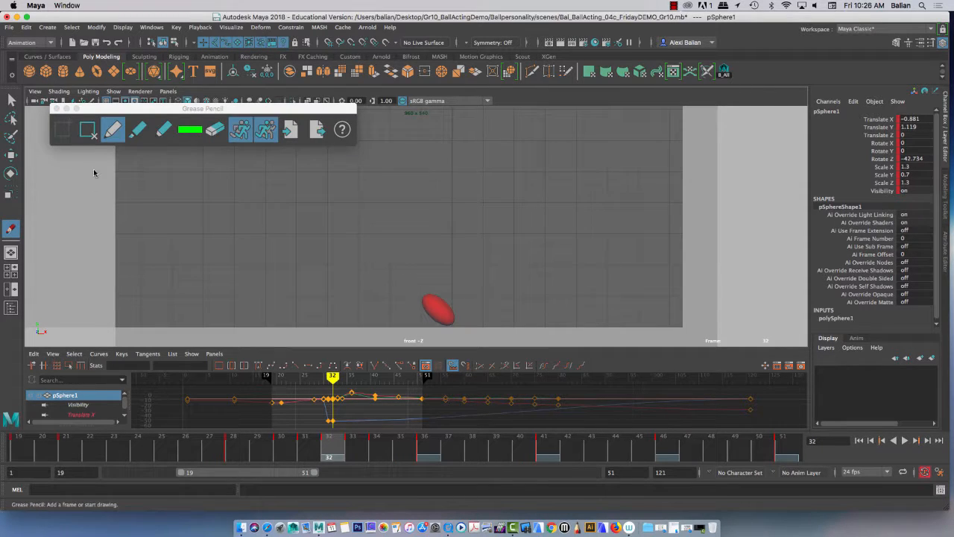
pyautogui.click(421, 451)
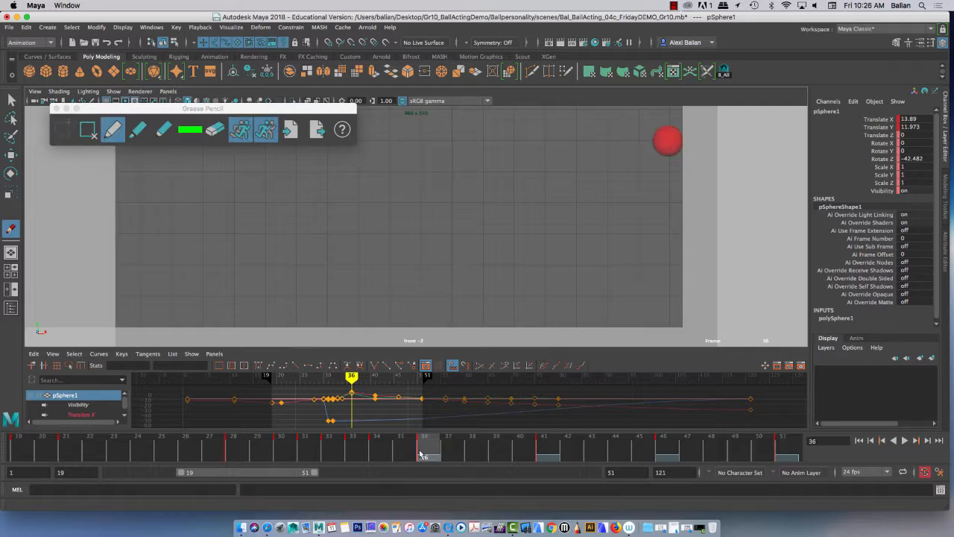
# Draw a green vertical line through the ball at frame 30 with marks at its top and sides, and advance to frame 32 to compare.
pyautogui.click(282, 452)
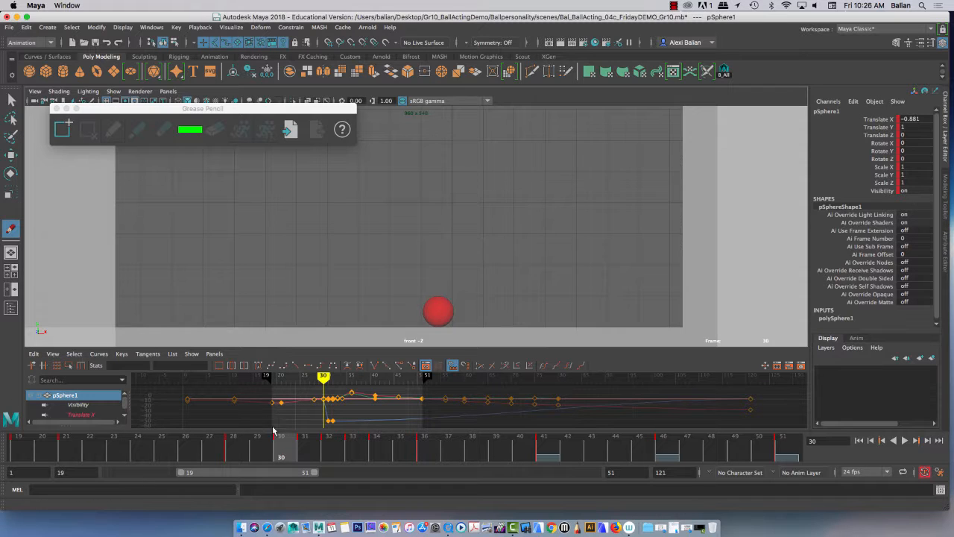
pyautogui.click(437, 298)
pyautogui.moveTo(438, 298); pyautogui.dragTo(439, 325)
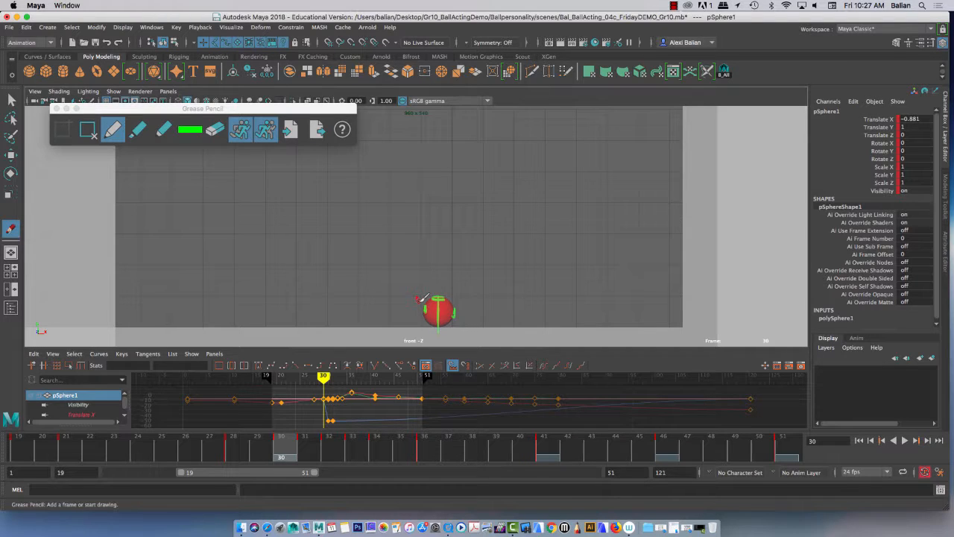
pyautogui.hotkey('alt', '.')
pyautogui.hotkey('alt', '.')
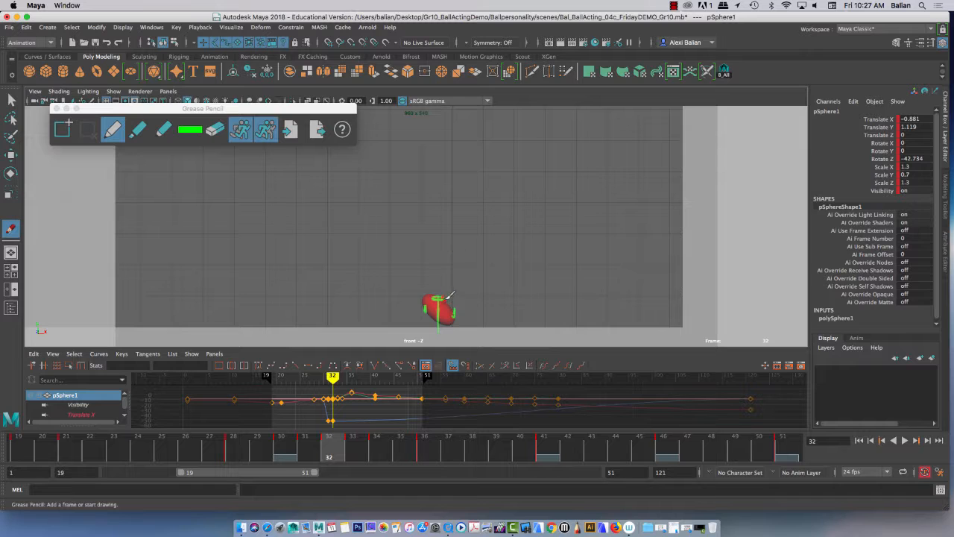
# Draw green tilted lines across the squashed ball at frame 32 marking its flat side and the perpendicular jump direction.
pyautogui.moveTo(425, 288)
pyautogui.mouseDown()
pyautogui.moveTo(462, 319)
pyautogui.moveTo(427, 289)
pyautogui.moveTo(432, 313)
pyautogui.mouseUp()
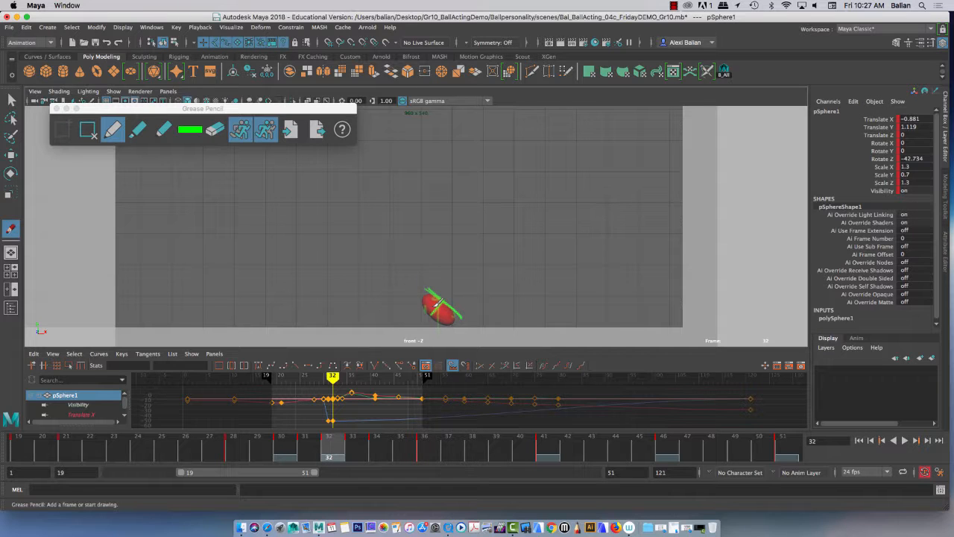
pyautogui.click(290, 129)
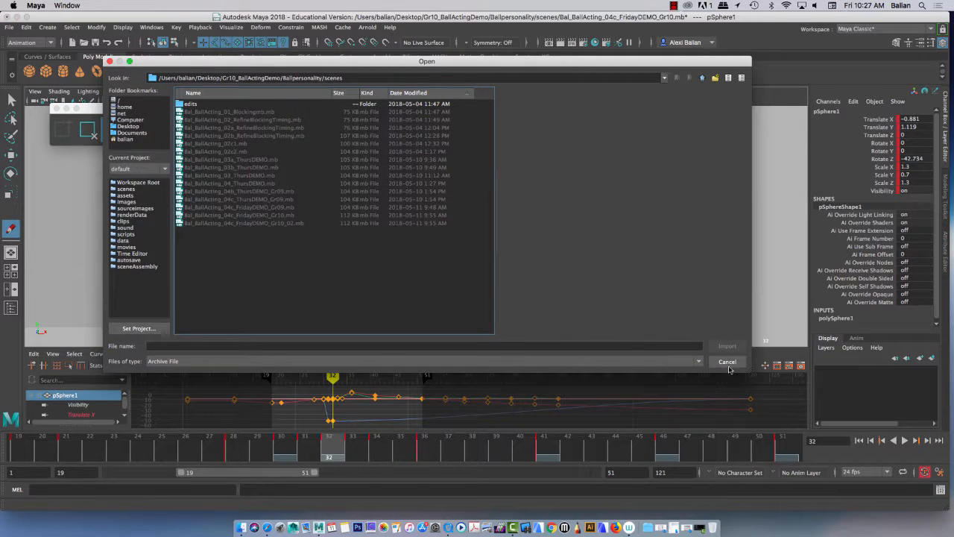
pyautogui.click(729, 363)
pyautogui.click(242, 133)
pyautogui.click(242, 133)
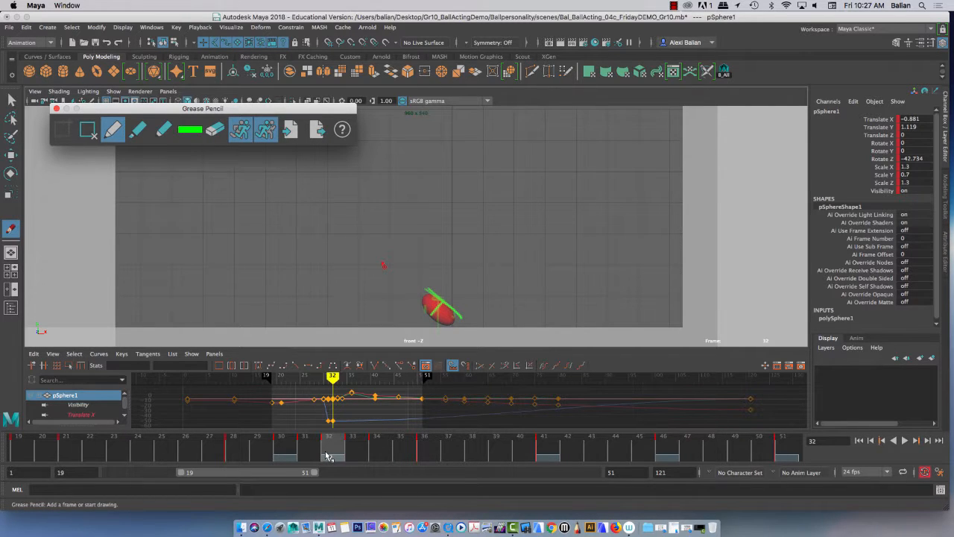
# Draw a green diagonal line along the stretched ball at frame 33 with a short cross line over its width.
pyautogui.hotkey('alt', '.')
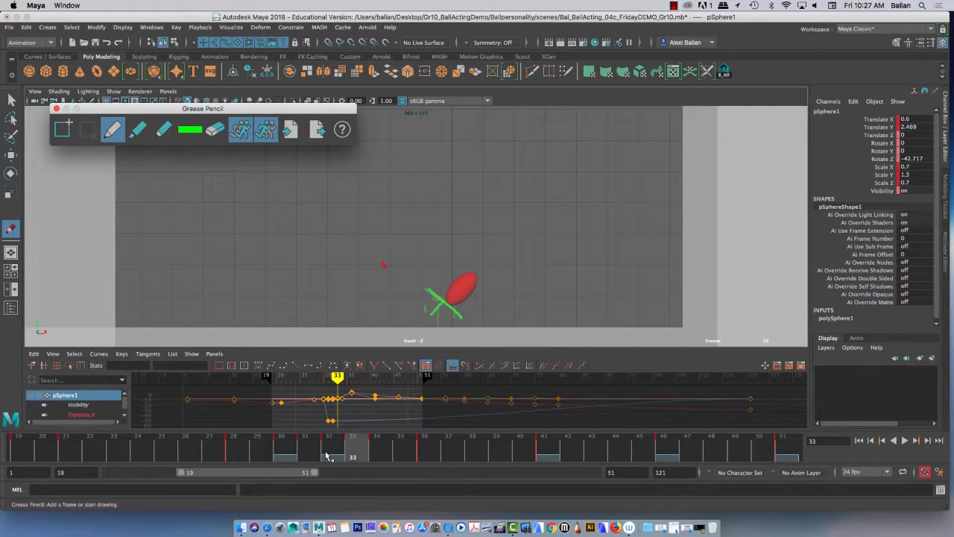
pyautogui.moveTo(471, 271)
pyautogui.mouseDown()
pyautogui.moveTo(435, 307)
pyautogui.moveTo(456, 286)
pyautogui.mouseUp()
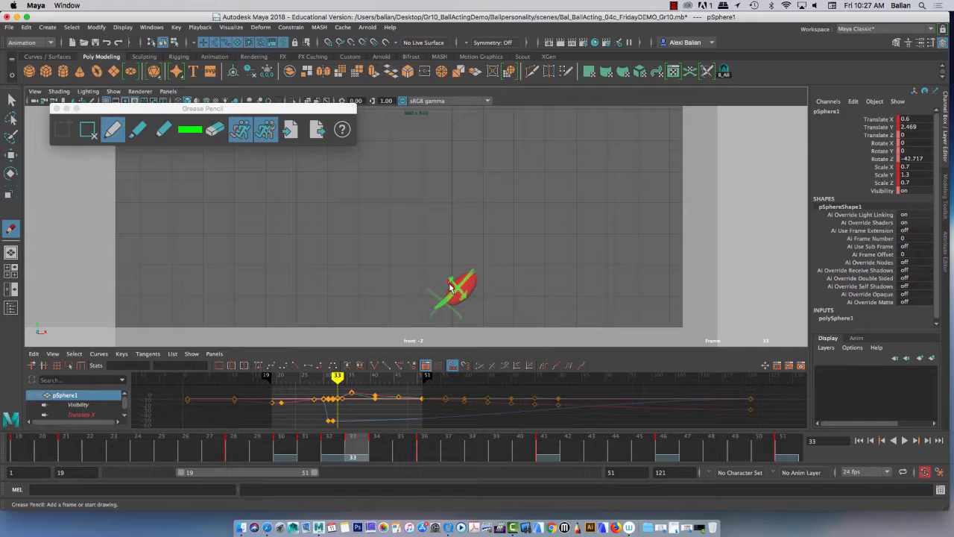
pyautogui.click(351, 420)
# Draw the ball's takeoff path at frames 34 and 35 as green lines running from the takeoff pose up to the jump's peak.
pyautogui.hotkey('alt', '.')
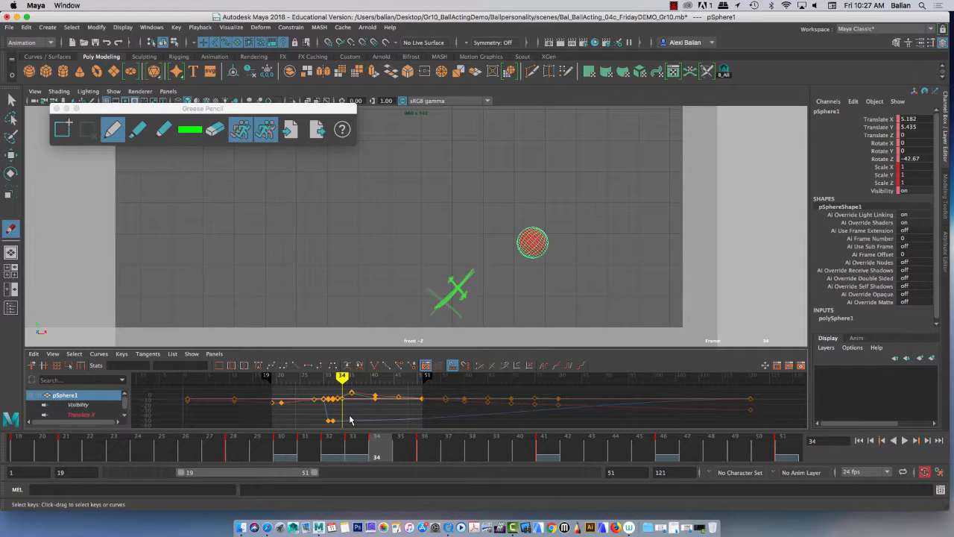
pyautogui.moveTo(492, 254)
pyautogui.mouseDown()
pyautogui.moveTo(650, 116)
pyautogui.moveTo(601, 151)
pyautogui.moveTo(675, 112)
pyautogui.mouseUp()
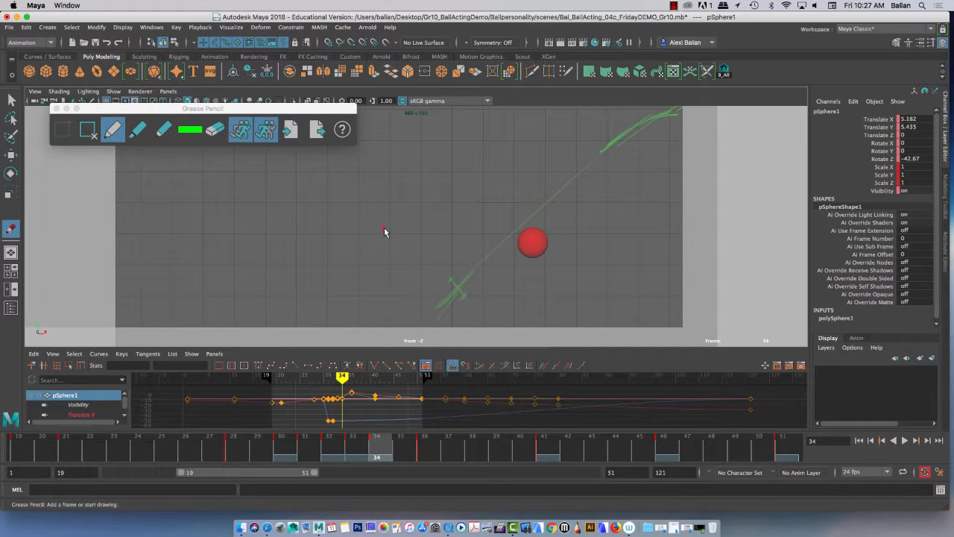
pyautogui.click(407, 451)
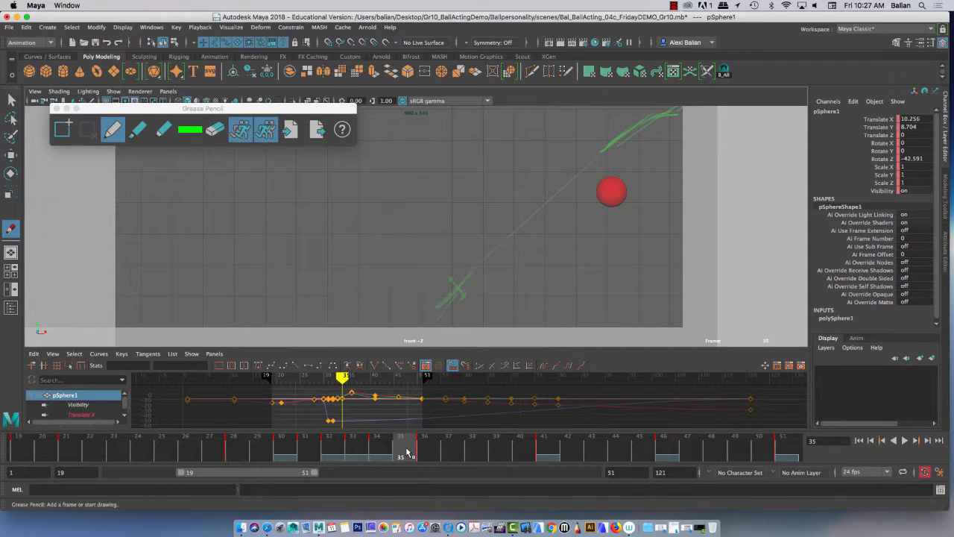
pyautogui.moveTo(679, 117); pyautogui.dragTo(449, 304)
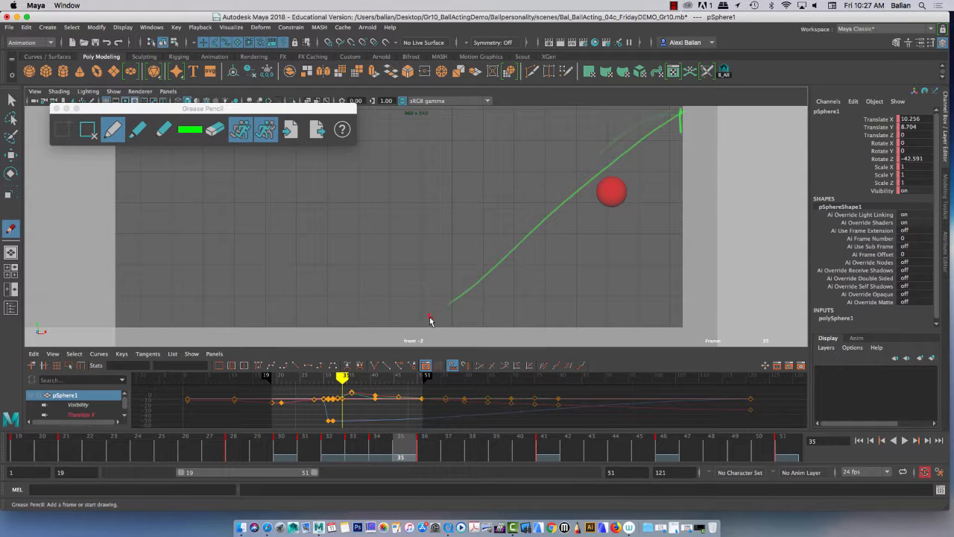
# Step back and forth through frames 36 to 41 to examine the ball's fall from the peak to the ground.
pyautogui.hotkey('alt', '.')
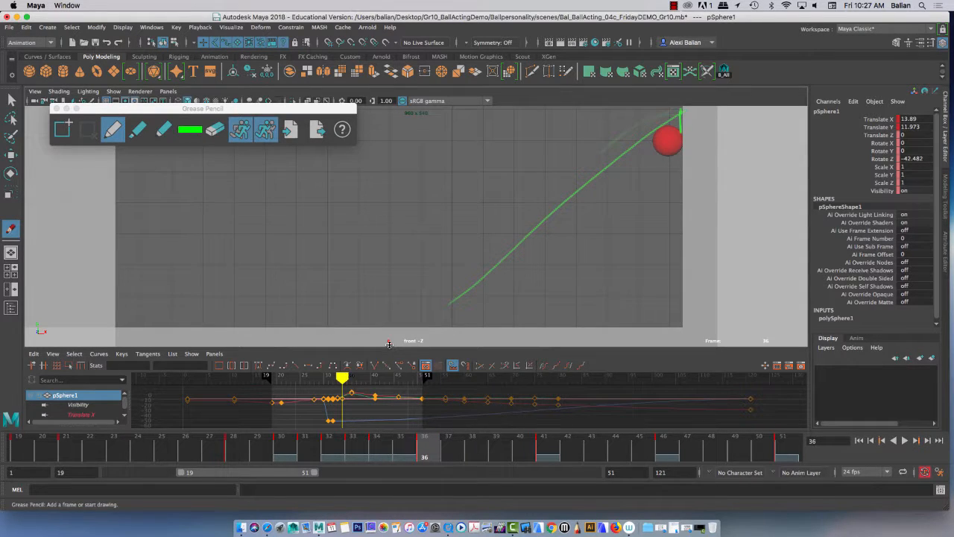
pyautogui.hotkey('alt', '.')
pyautogui.hotkey('alt', '.')
pyautogui.hotkey('alt', ',')
pyautogui.hotkey('alt', '.')
pyautogui.hotkey('alt', '.')
pyautogui.hotkey('alt', '.')
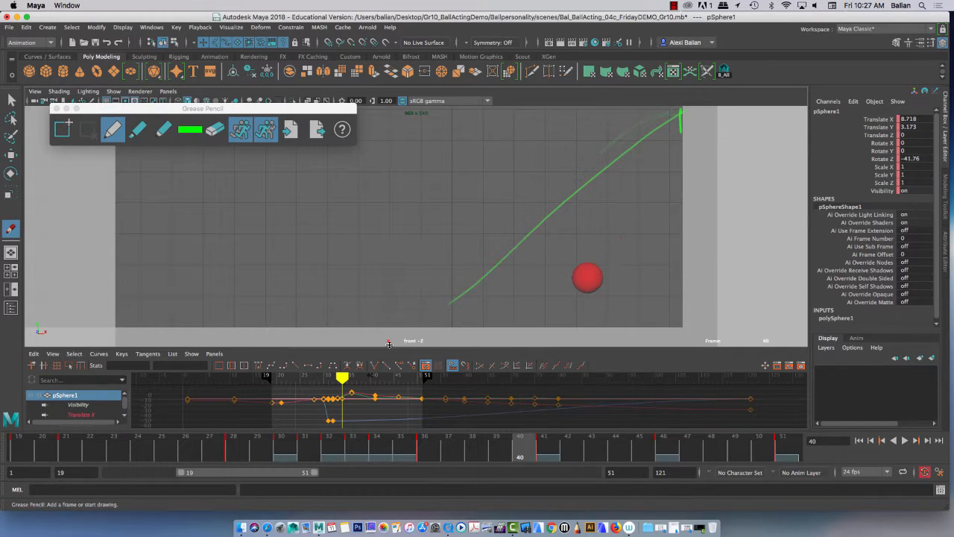
pyautogui.hotkey('alt', '.')
pyautogui.hotkey('alt', ',')
pyautogui.hotkey('alt', ',')
pyautogui.hotkey('alt', ',')
pyautogui.hotkey('alt', ',')
pyautogui.hotkey('alt', ',')
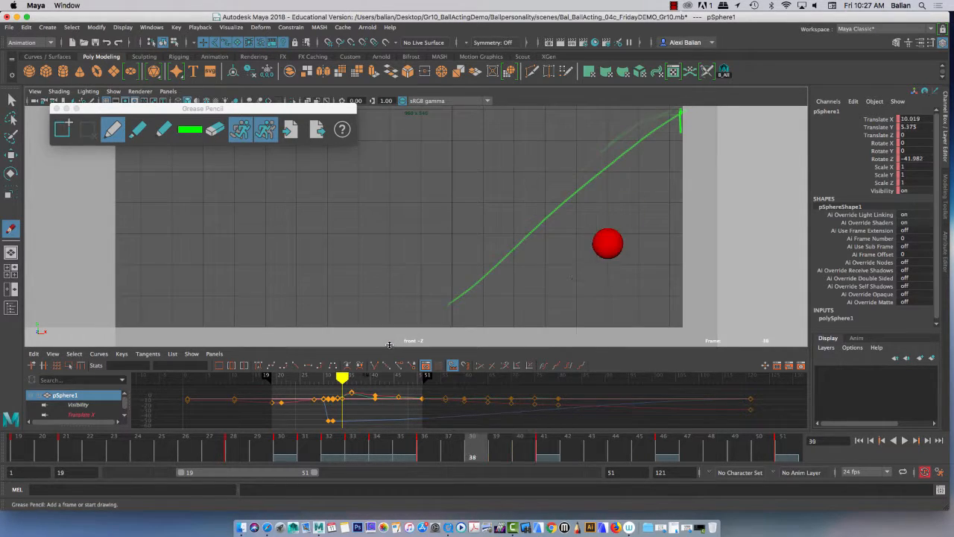
pyautogui.hotkey('alt', '.')
pyautogui.hotkey('alt', '.')
pyautogui.hotkey('alt', '.')
pyautogui.hotkey('alt', '.')
pyautogui.hotkey('alt', '.')
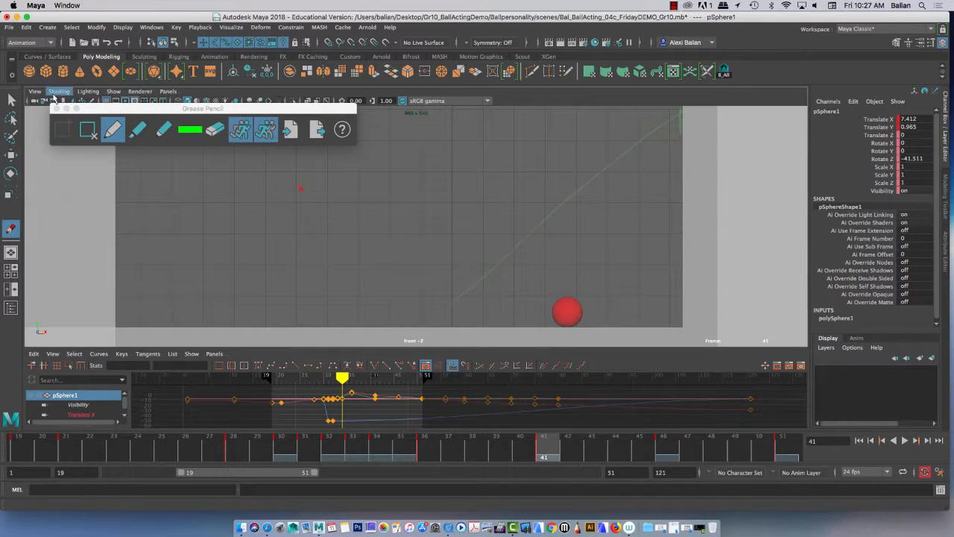
# Replace the Grease Pencil drawing at frame 41 with a falling line to the ball and two successive bounce arcs.
pyautogui.click(88, 130)
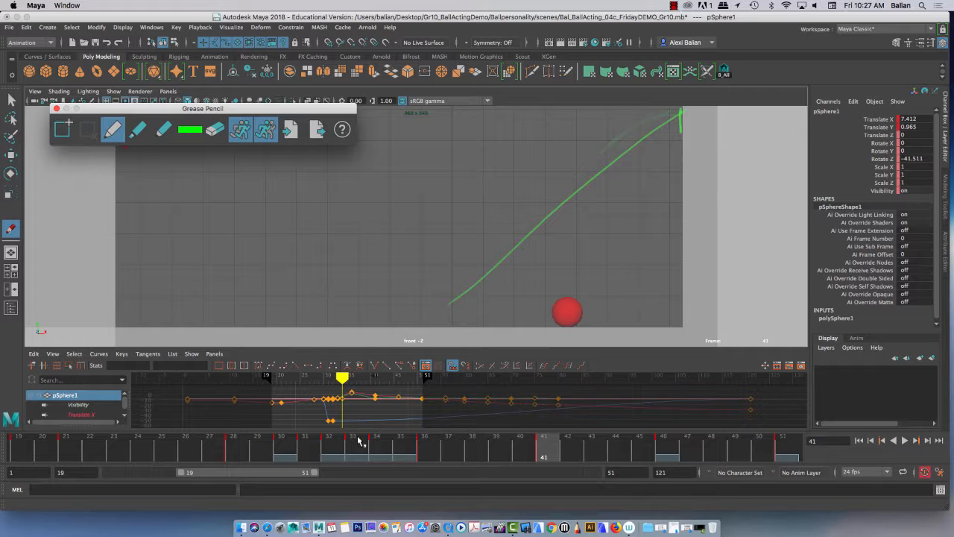
pyautogui.moveTo(408, 453); pyautogui.dragTo(551, 436)
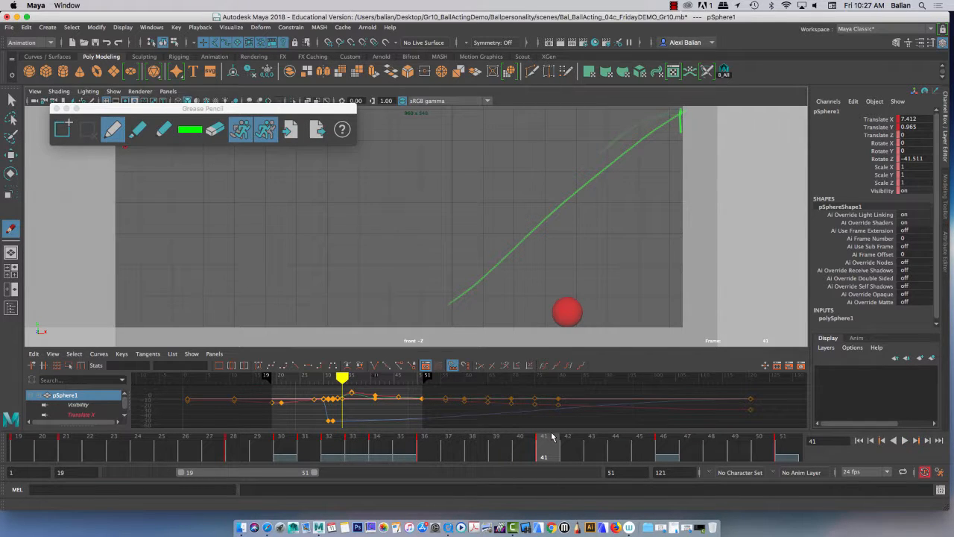
pyautogui.moveTo(681, 117)
pyautogui.mouseDown()
pyautogui.moveTo(578, 309)
pyautogui.moveTo(513, 274)
pyautogui.moveTo(457, 280)
pyautogui.moveTo(441, 305)
pyautogui.mouseUp()
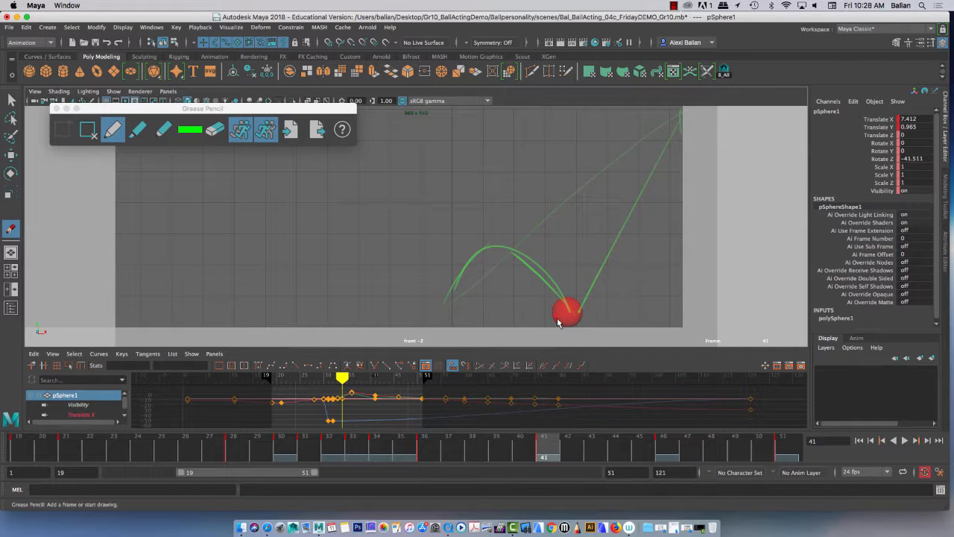
pyautogui.moveTo(560, 322); pyautogui.dragTo(456, 292)
pyautogui.moveTo(522, 249)
pyautogui.mouseDown()
pyautogui.moveTo(457, 326)
pyautogui.moveTo(377, 307)
pyautogui.moveTo(434, 279)
pyautogui.mouseUp()
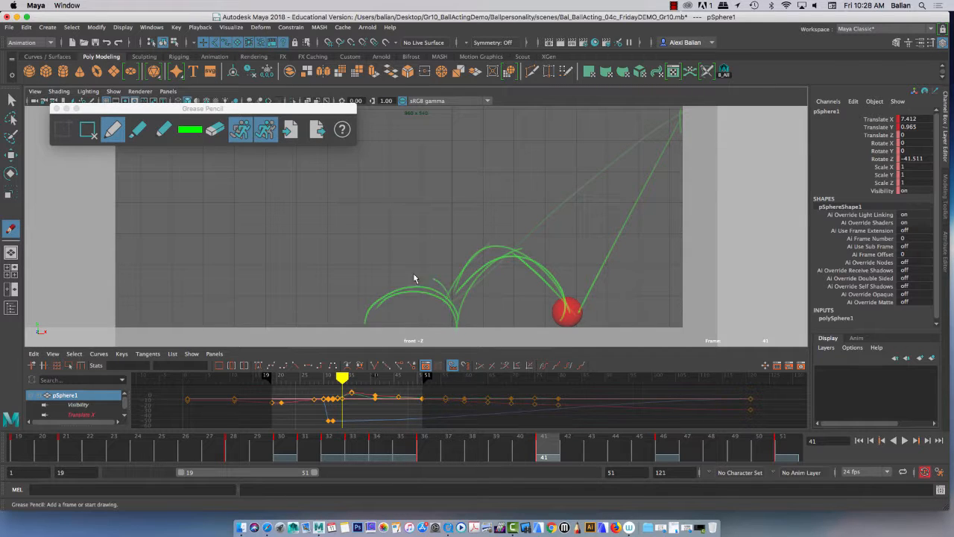
# Draw two long decay curves above the bounces at frame 41 and add further smaller bounce arcs beneath them.
pyautogui.moveTo(663, 117)
pyautogui.mouseDown()
pyautogui.moveTo(388, 278)
pyautogui.moveTo(203, 283)
pyautogui.mouseUp()
pyautogui.moveTo(652, 137)
pyautogui.mouseDown()
pyautogui.moveTo(566, 198)
pyautogui.moveTo(156, 291)
pyautogui.mouseUp()
pyautogui.moveTo(365, 325); pyautogui.dragTo(310, 302)
pyautogui.moveTo(419, 265)
pyautogui.mouseDown()
pyautogui.moveTo(343, 291)
pyautogui.moveTo(83, 293)
pyautogui.mouseUp()
pyautogui.moveTo(274, 327)
pyautogui.mouseDown()
pyautogui.moveTo(197, 325)
pyautogui.moveTo(191, 339)
pyautogui.mouseUp()
pyautogui.moveTo(204, 321)
pyautogui.mouseDown()
pyautogui.moveTo(275, 329)
pyautogui.moveTo(193, 333)
pyautogui.mouseUp()
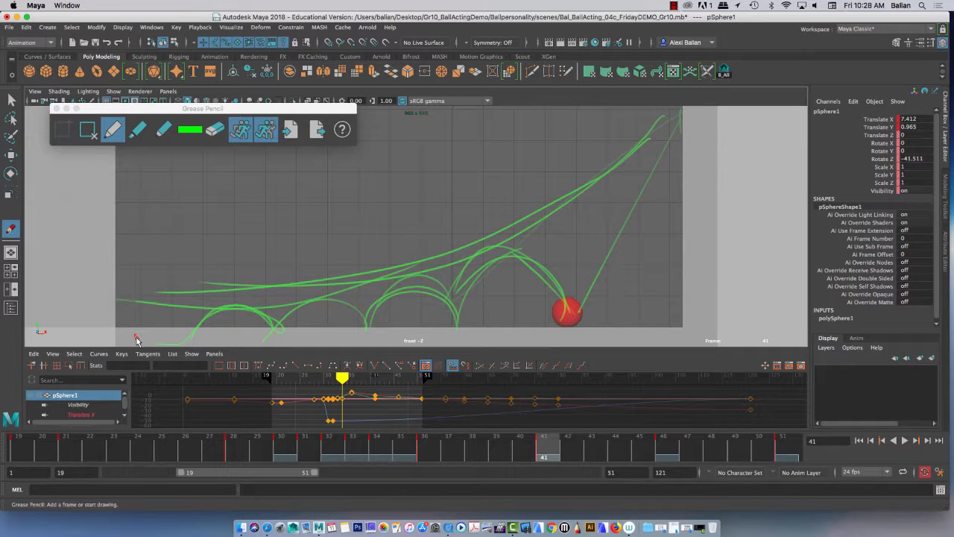
pyautogui.click(56, 109)
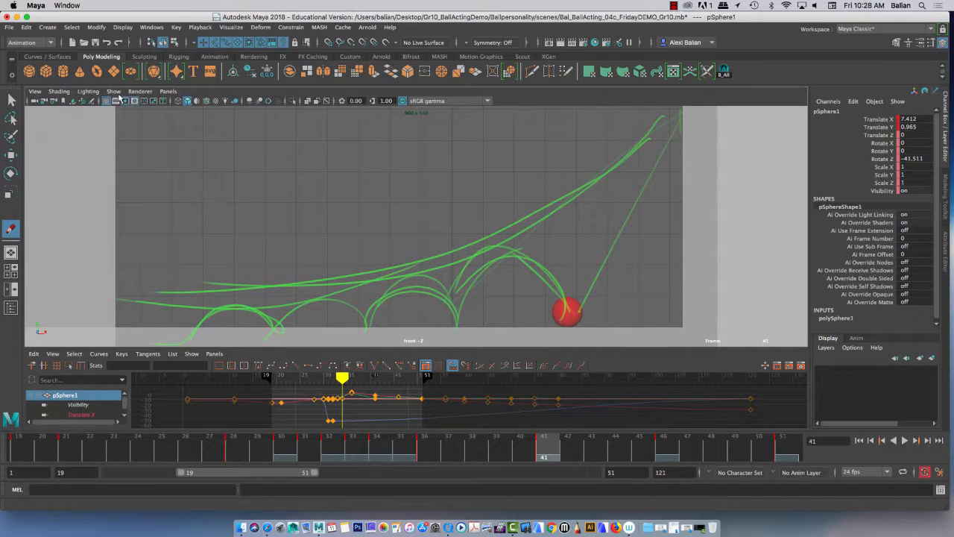
pyautogui.click(114, 91)
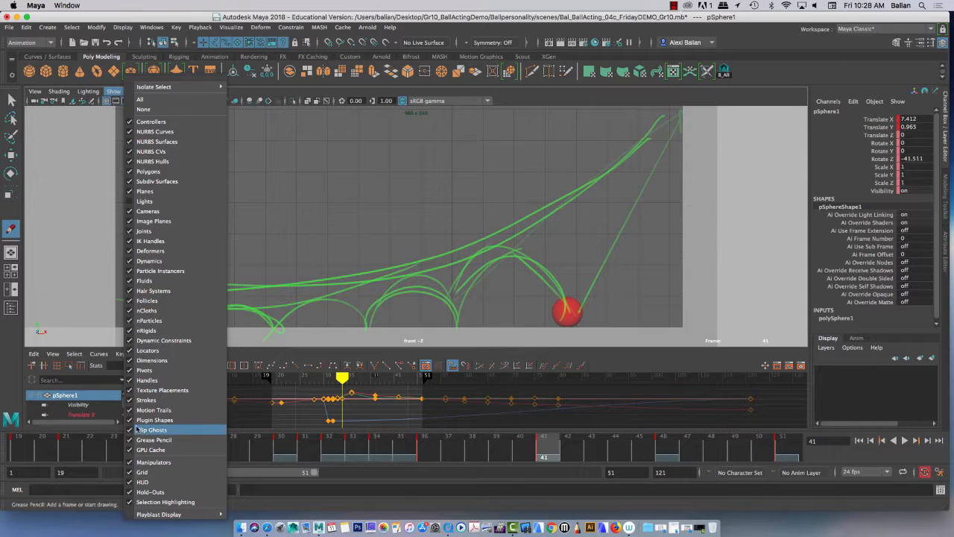
pyautogui.click(96, 269)
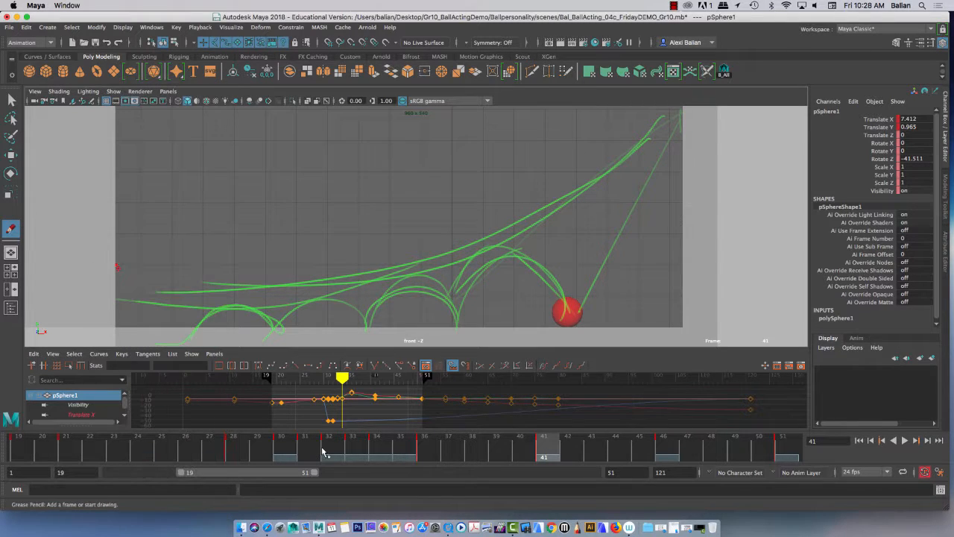
# Activate the Move tool and shift the stretched ball at frame 33 along X to a Translate X of about 0.44.
pyautogui.click(342, 456)
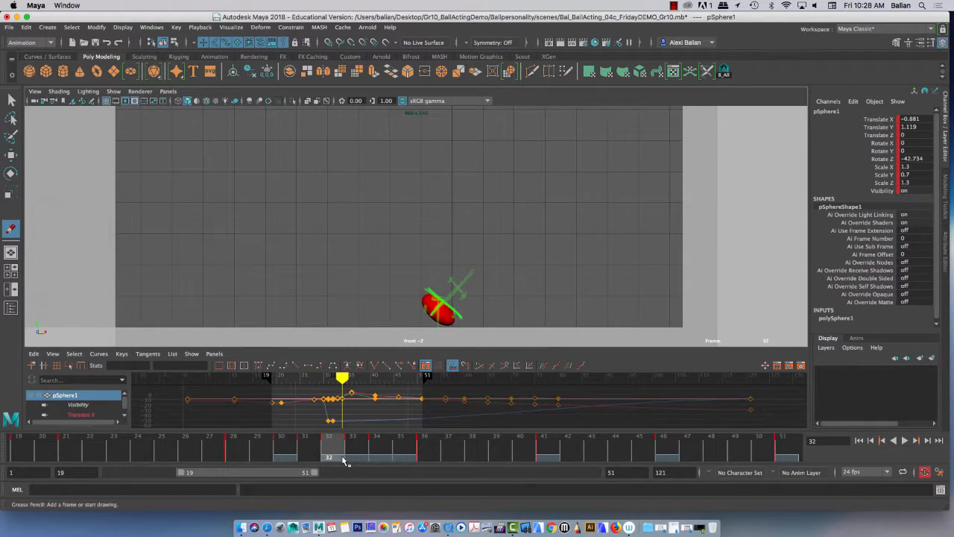
pyautogui.click(11, 155)
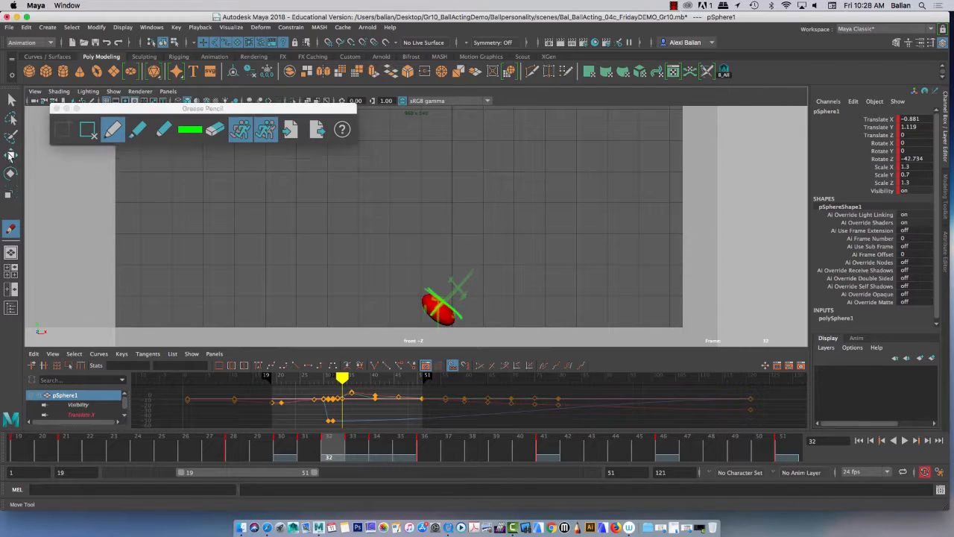
pyautogui.click(10, 156)
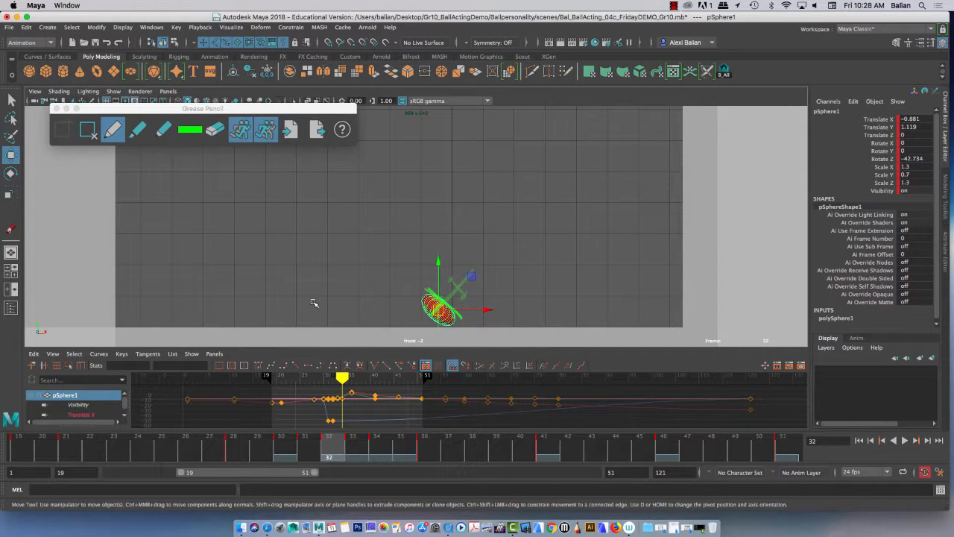
pyautogui.hotkey('alt', '.')
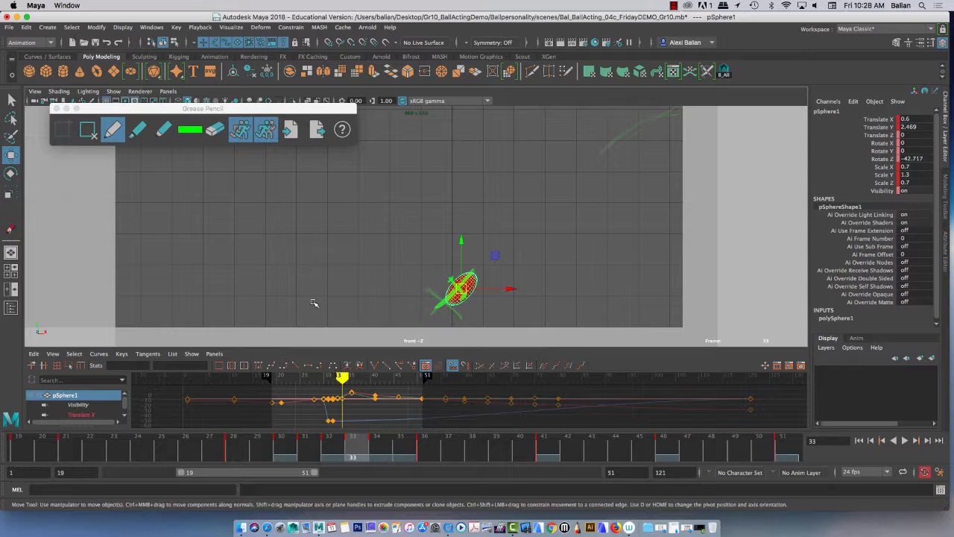
pyautogui.moveTo(461, 287); pyautogui.dragTo(469, 291)
# Move the ball at frame 34 along X towards the drawn path, to a Translate X of about 4.9.
pyautogui.hotkey('alt', '.')
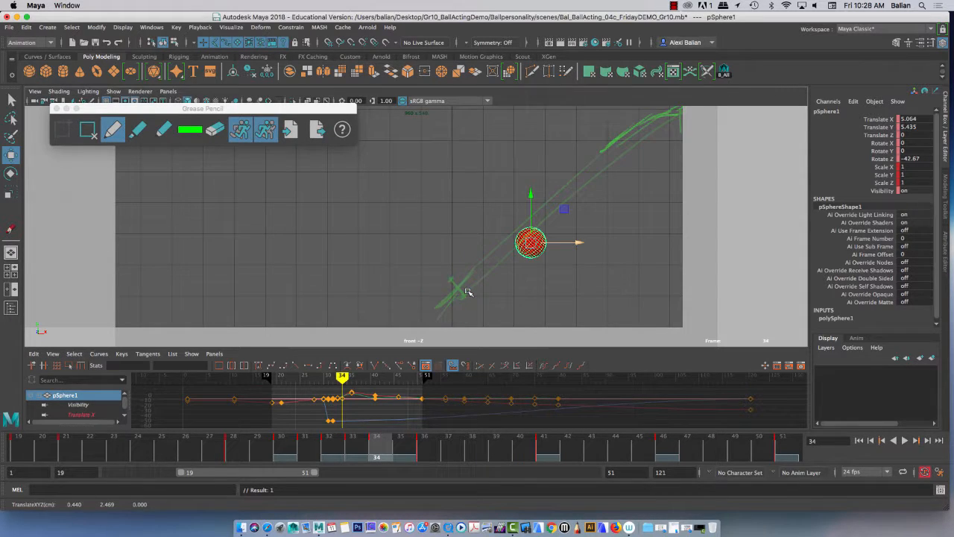
pyautogui.moveTo(527, 240); pyautogui.dragTo(524, 240)
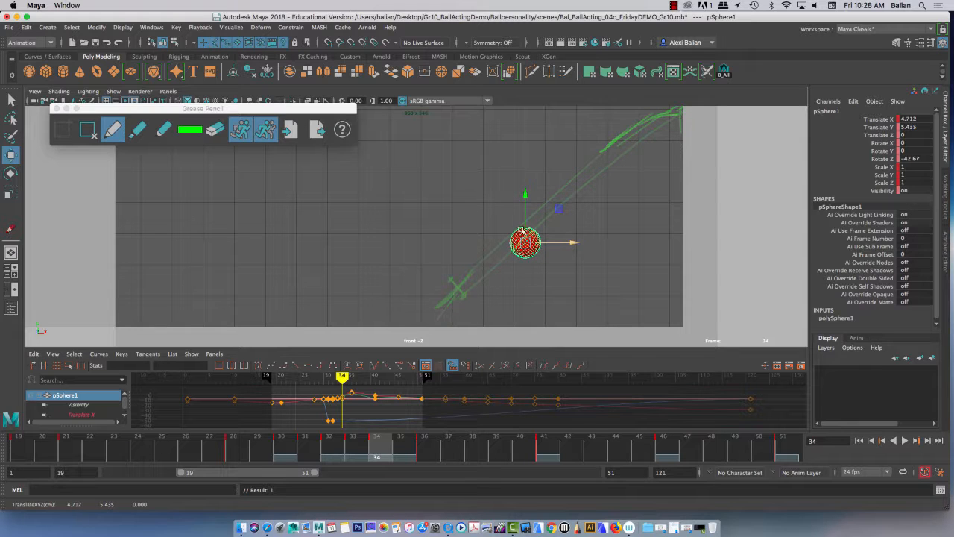
pyautogui.moveTo(527, 217); pyautogui.dragTo(534, 196, button='middle')
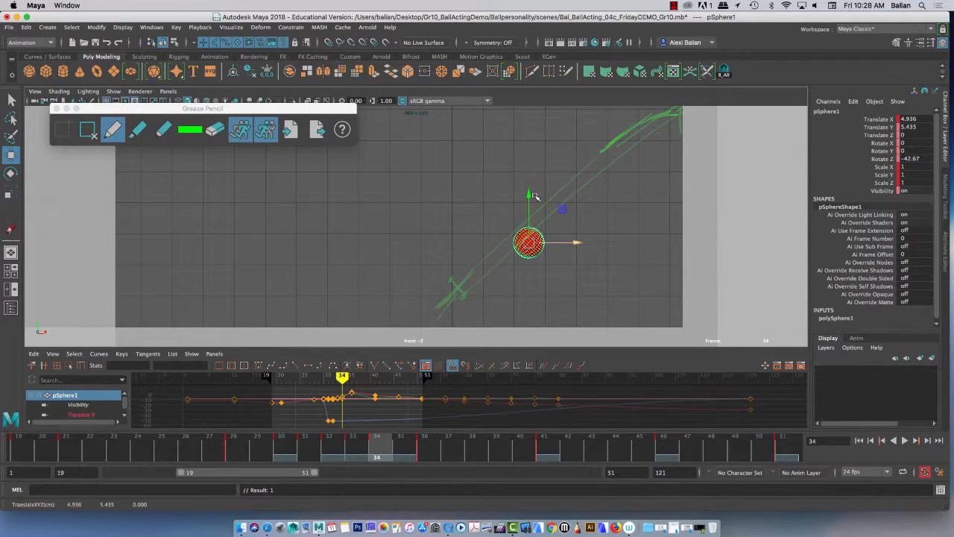
pyautogui.moveTo(529, 217); pyautogui.dragTo(528, 195, button='middle')
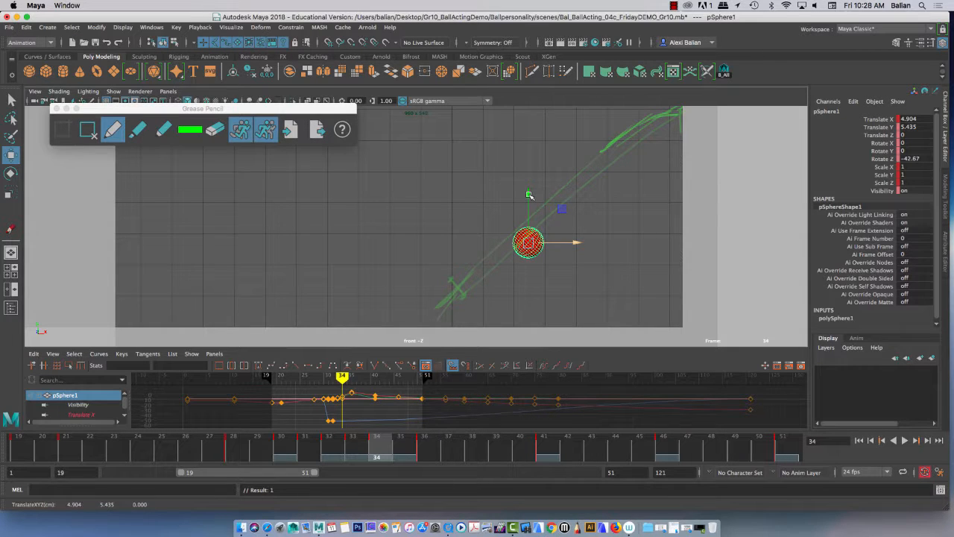
# Reselect the ball at frame 34, reactivate the Move tool and nudge the ball to a Translate X of 4.84.
pyautogui.click(430, 189)
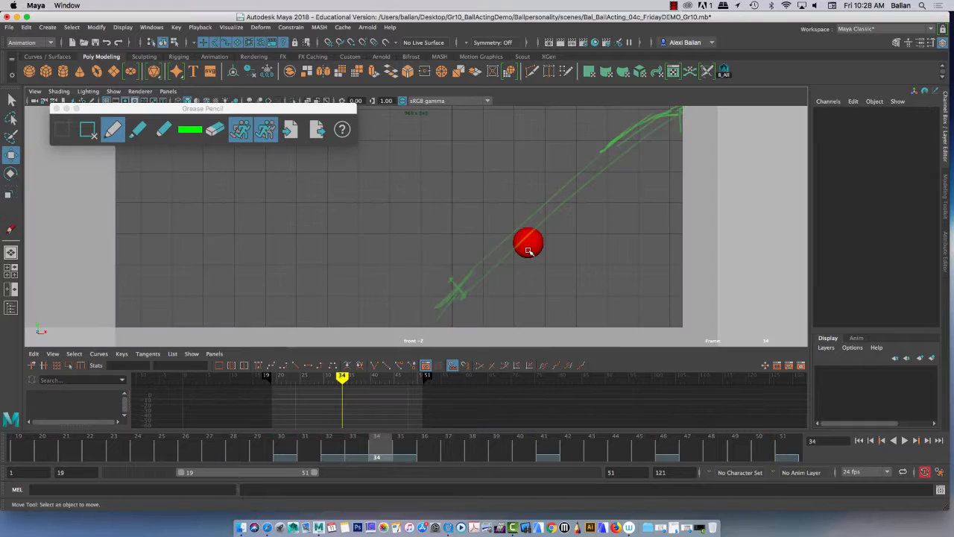
pyautogui.click(529, 250)
pyautogui.moveTo(530, 214); pyautogui.dragTo(528, 202, button='middle')
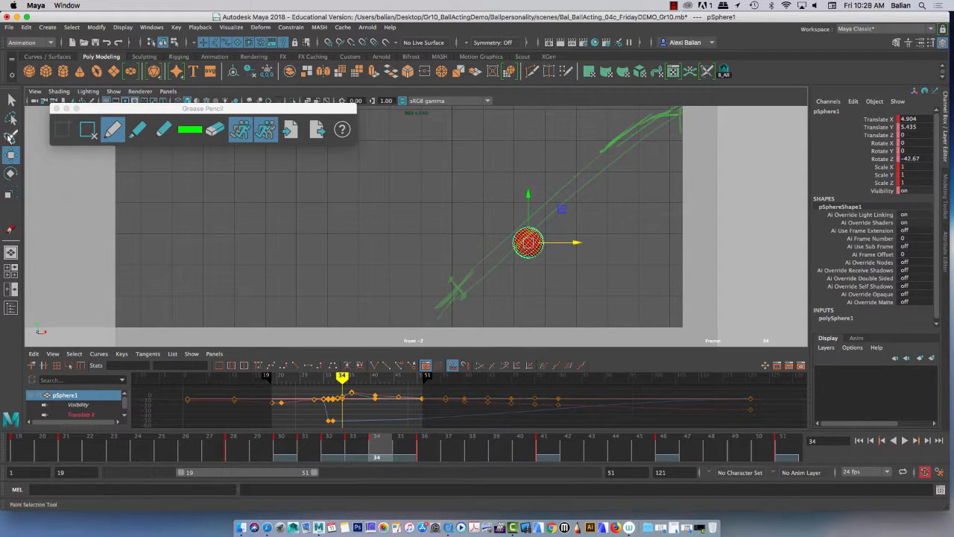
pyautogui.click(10, 173)
pyautogui.click(11, 154)
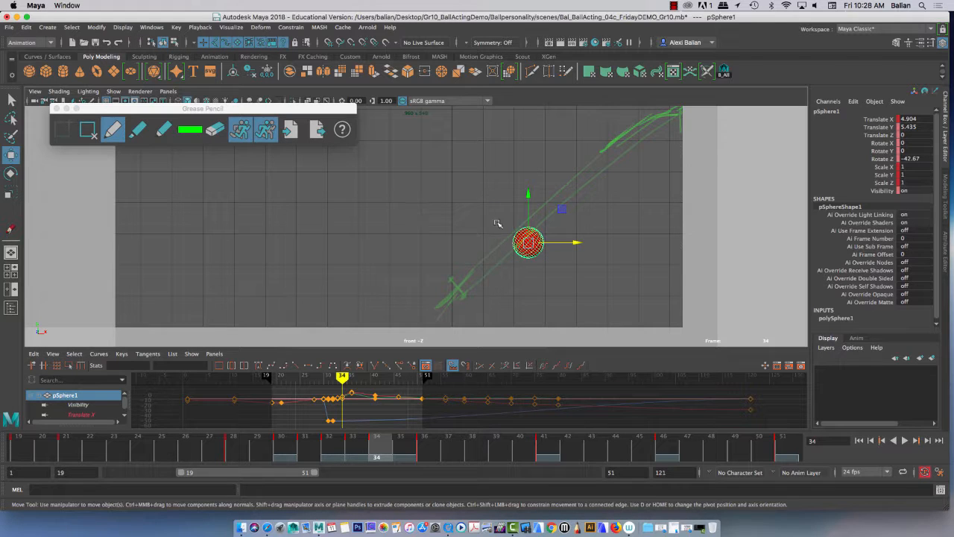
pyautogui.moveTo(525, 214); pyautogui.dragTo(527, 192, button='middle')
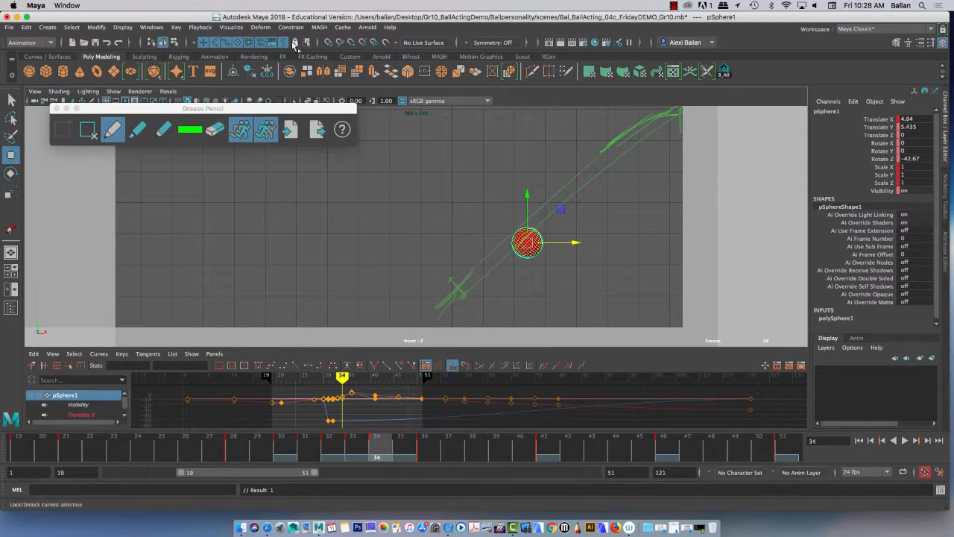
# Nudge the ball at frame 35 along X towards the drawn path, deselect it and play back the animation.
pyautogui.click(403, 447)
pyautogui.moveTo(610, 160); pyautogui.dragTo(606, 142, button='middle')
pyautogui.click(597, 216)
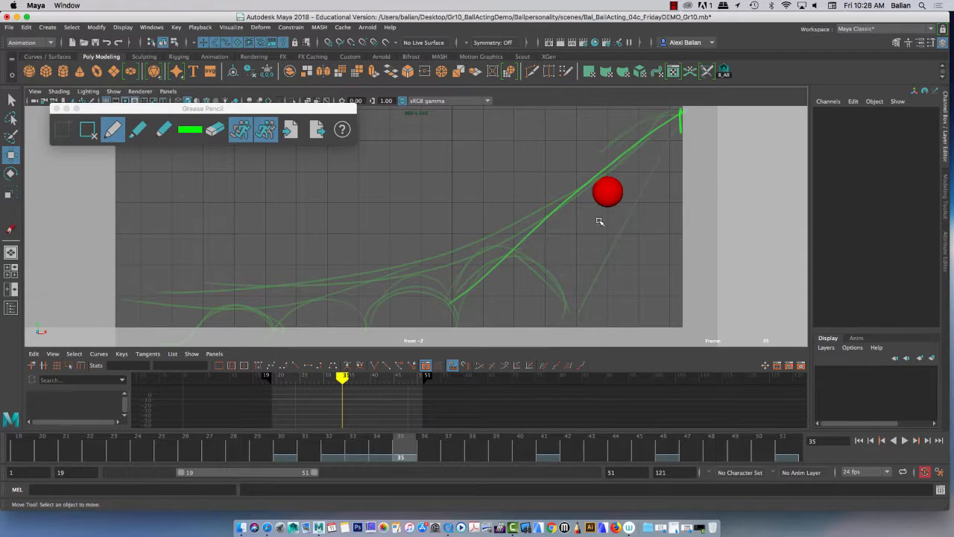
pyautogui.click(904, 440)
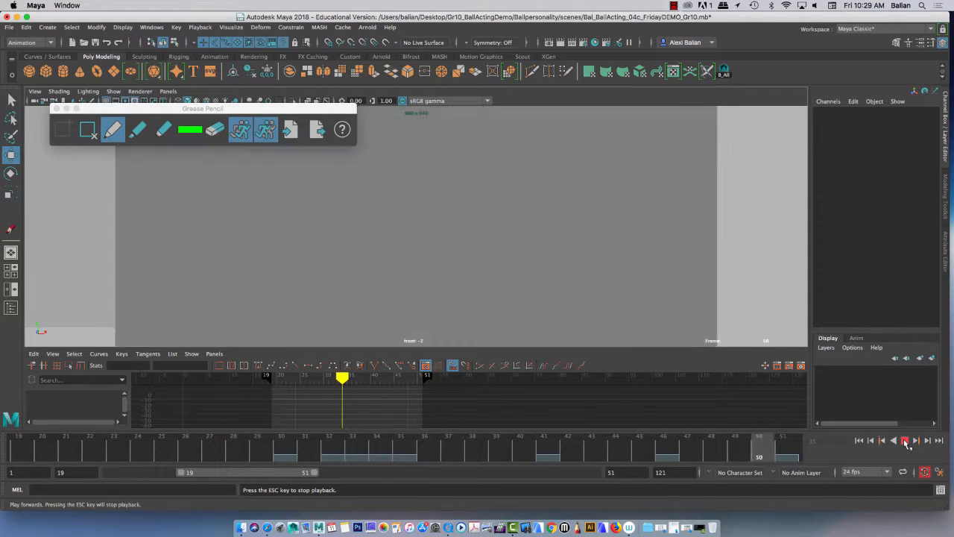
# Stop the playback, close the Grease Pencil tools and hide the Grease Pencil drawings in the front view.
pyautogui.click(906, 442)
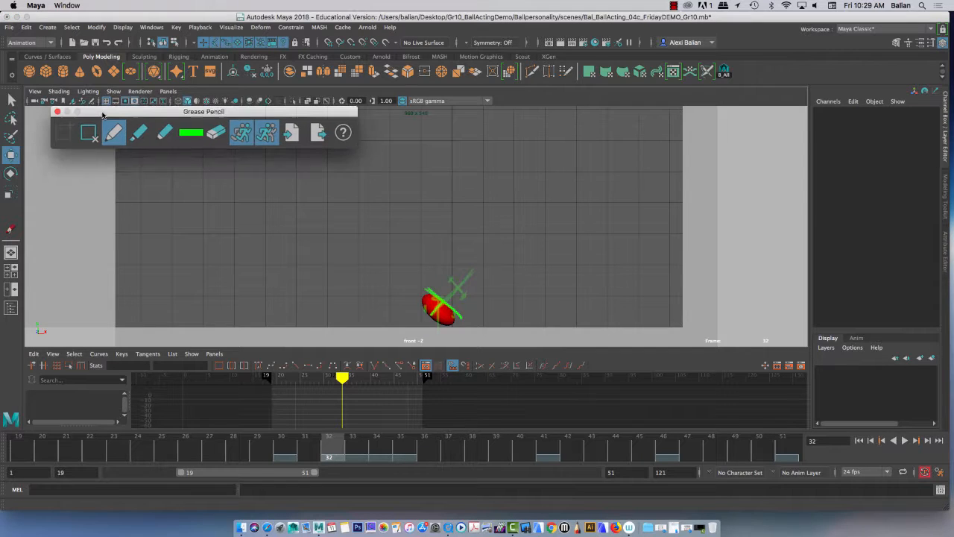
pyautogui.moveTo(102, 110); pyautogui.dragTo(105, 126)
pyautogui.click(60, 125)
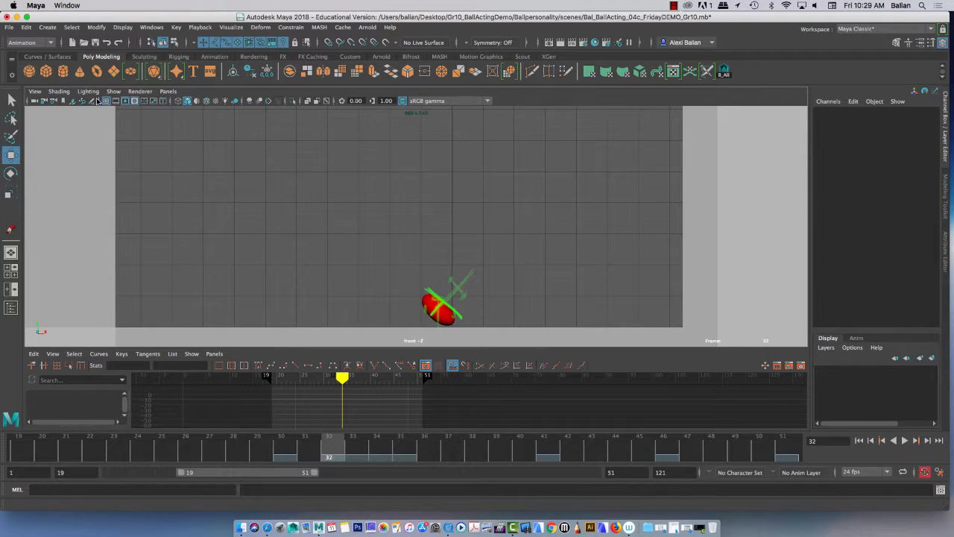
pyautogui.click(113, 90)
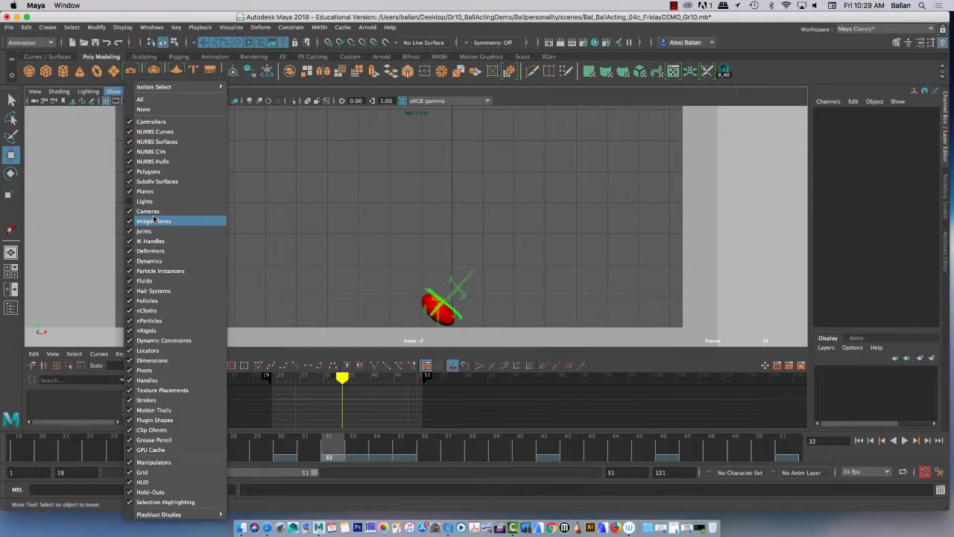
pyautogui.click(142, 441)
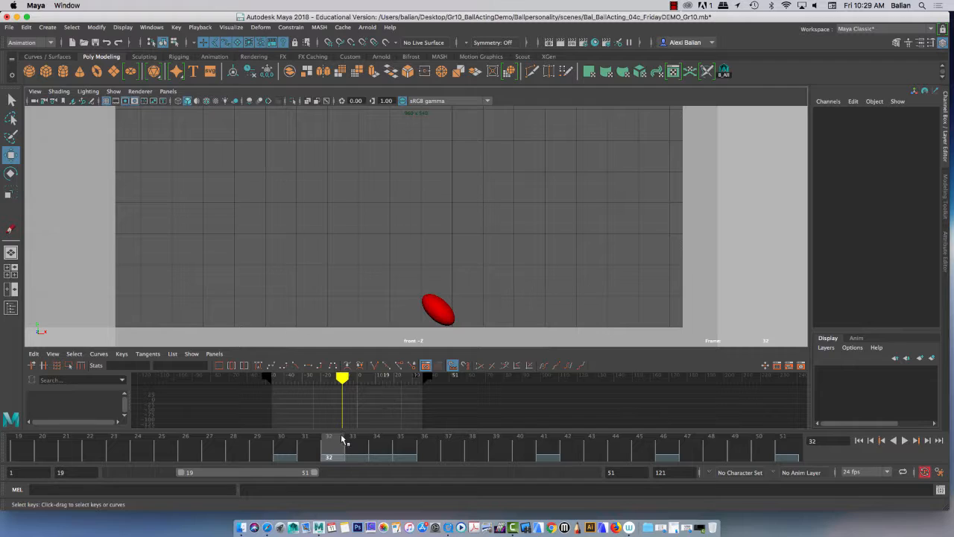
# Play the animation from frame 19 without the drawings and compare the ball's poses at frames 32 and 33.
pyautogui.moveTo(341, 441); pyautogui.dragTo(30, 459)
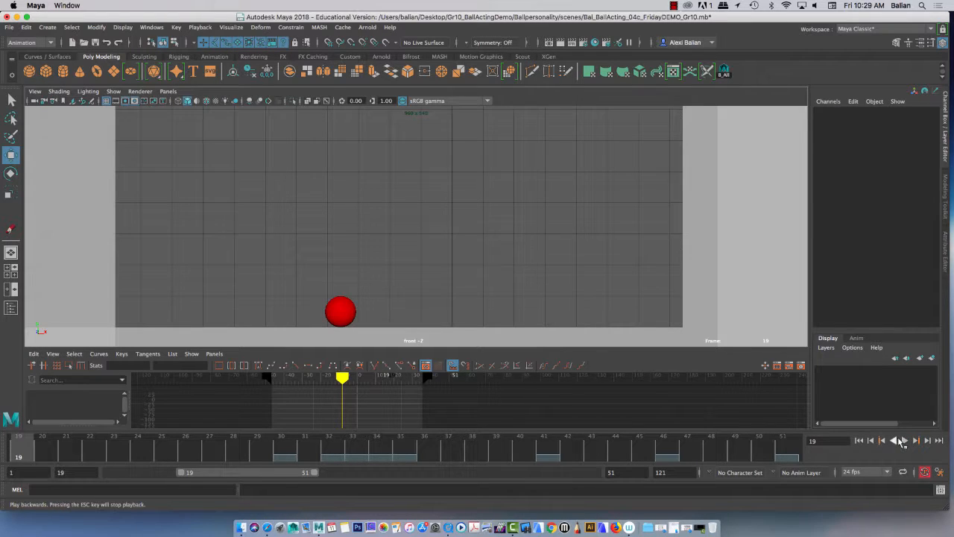
pyautogui.click(901, 440)
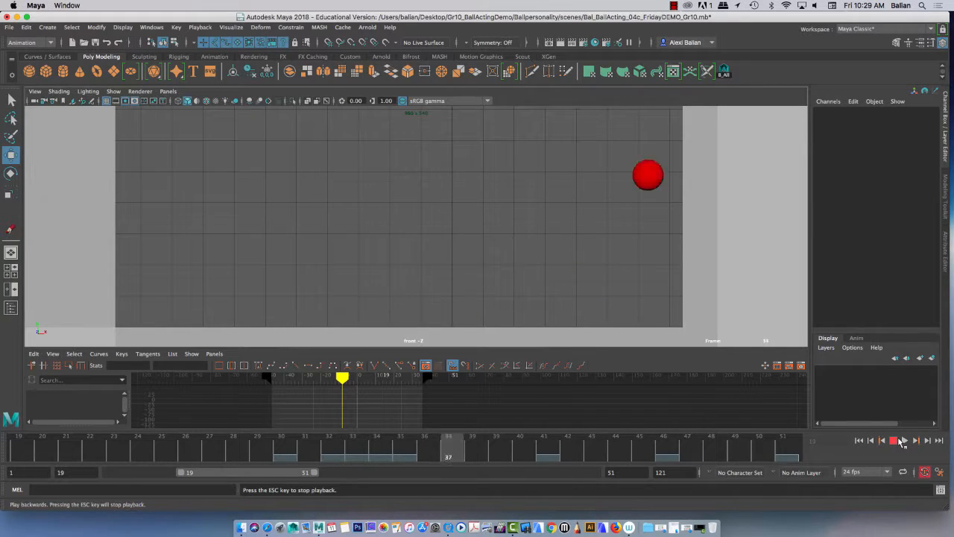
pyautogui.click(894, 441)
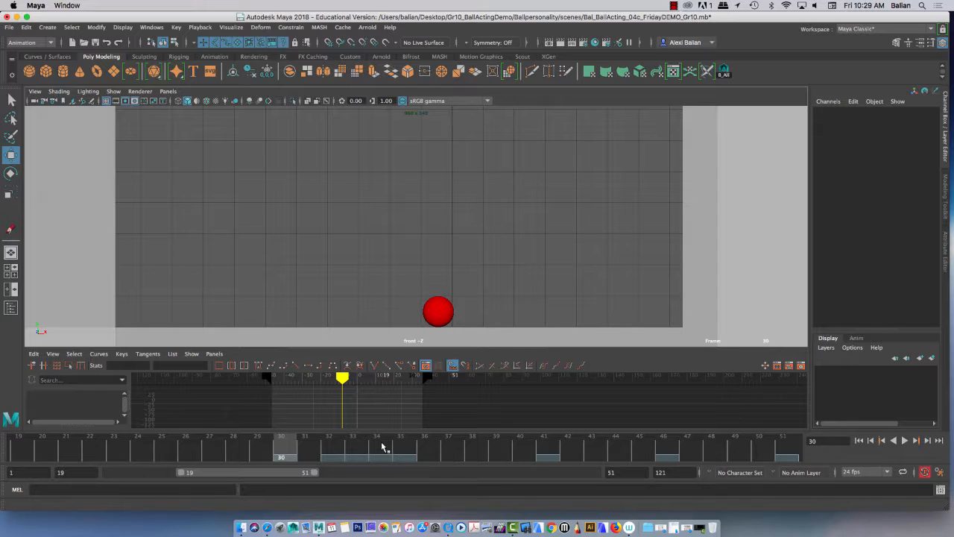
pyautogui.moveTo(276, 452); pyautogui.dragTo(362, 450)
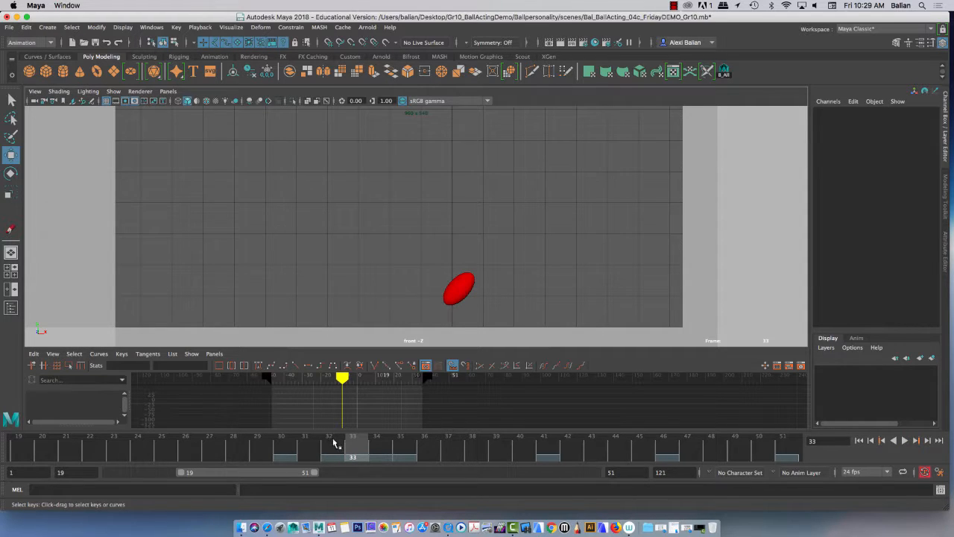
pyautogui.click(333, 444)
pyautogui.click(364, 446)
pyautogui.click(336, 446)
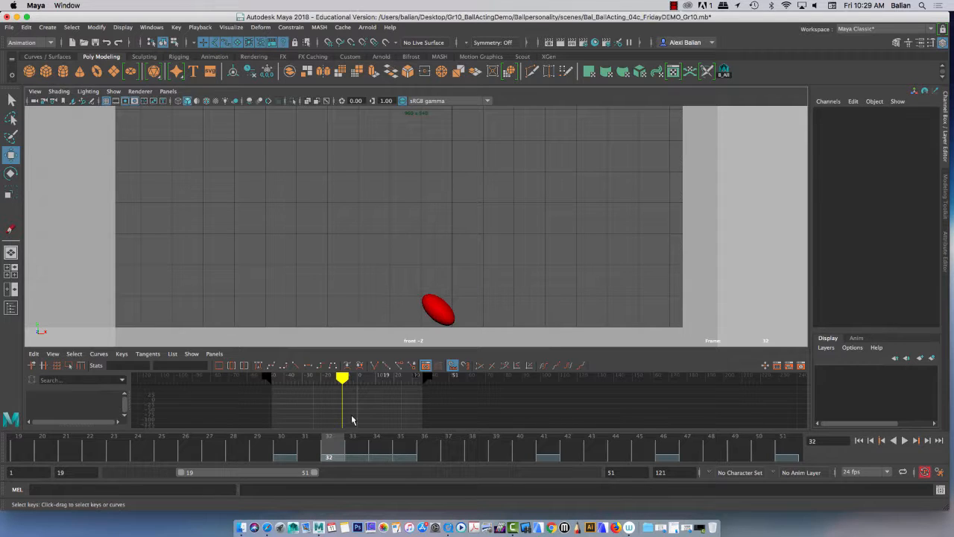
# Reduce the squash of the ball at frame 32 by setting Scale X to 1.2 and Scale Z to 1.
pyautogui.click(438, 313)
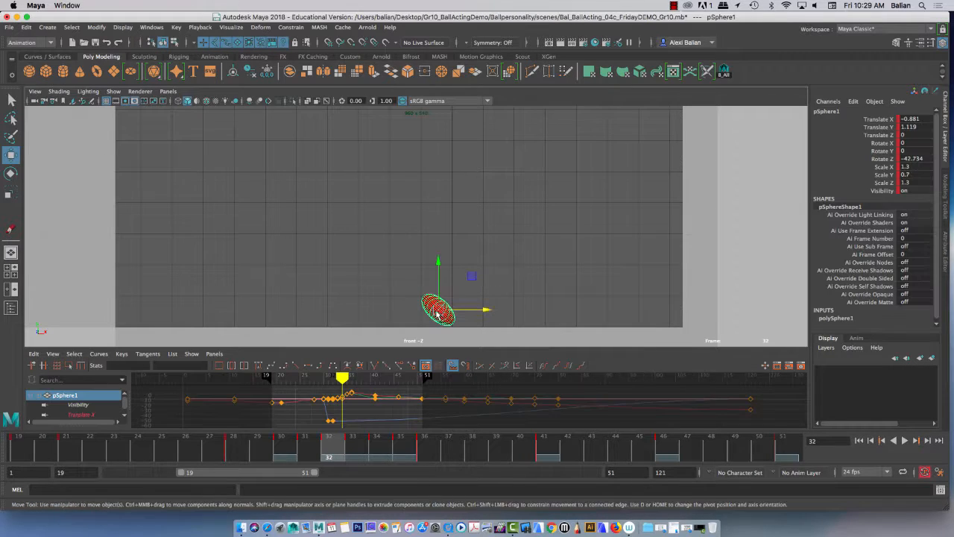
pyautogui.click(919, 175)
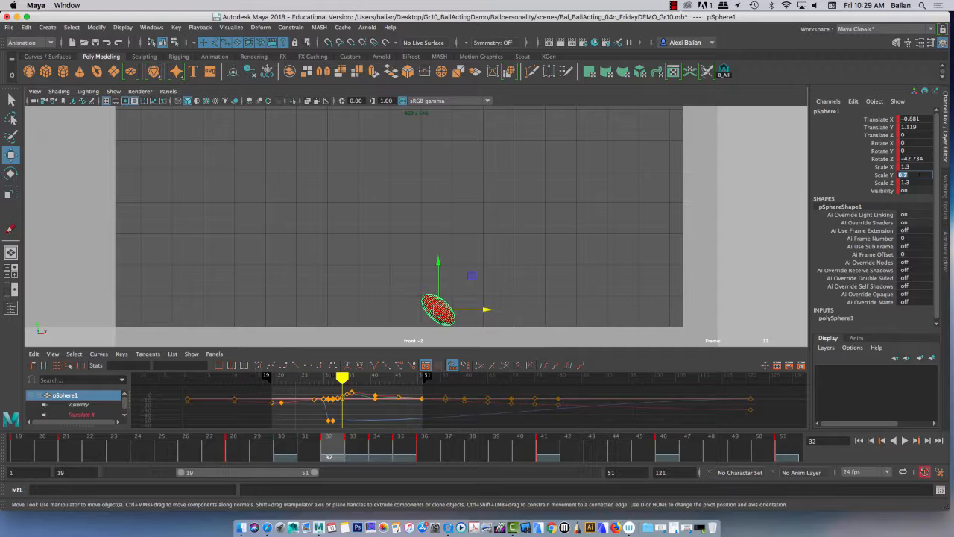
pyautogui.click(914, 167)
pyautogui.press('Return')
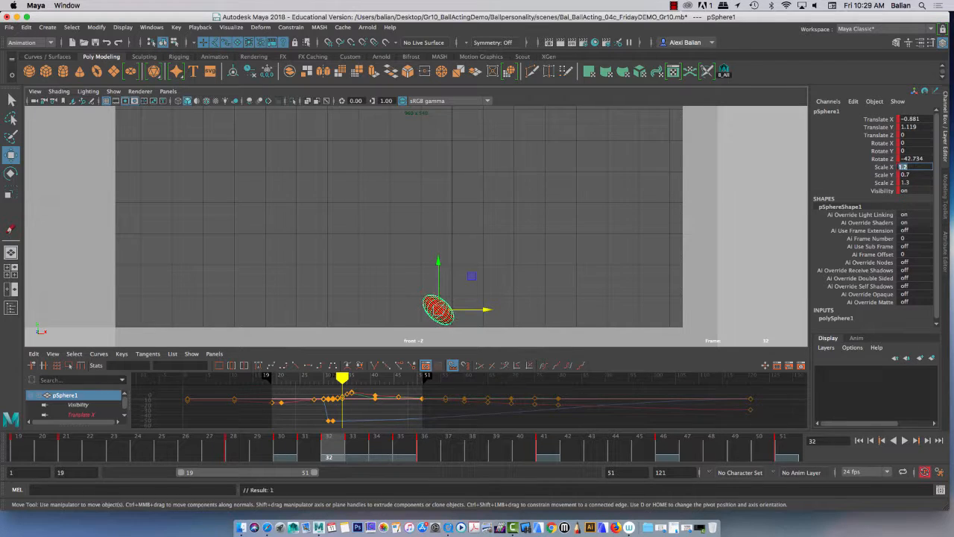
pyautogui.click(915, 182)
pyautogui.hotkey('alt', 'v')
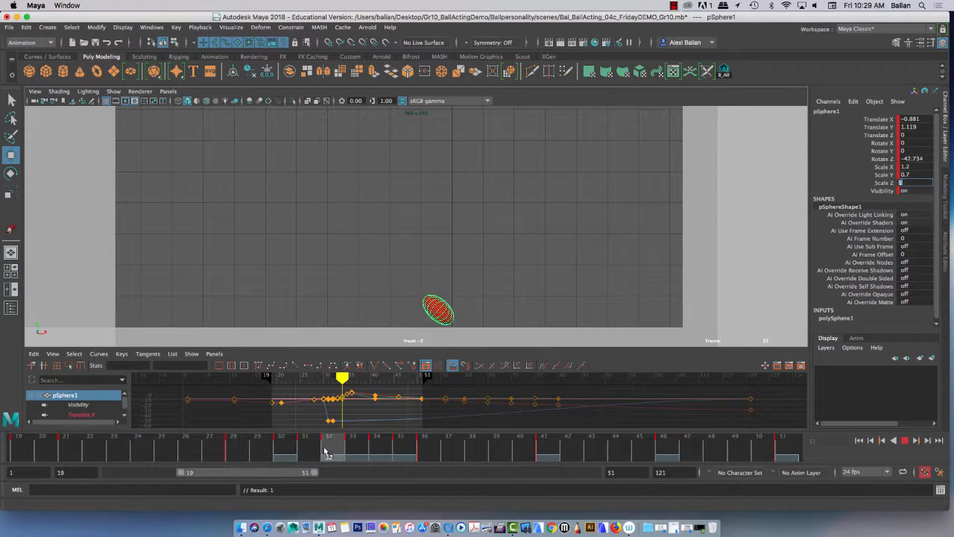
pyautogui.hotkey('alt', 'v')
# Nudge the squashed ball at frame 32 slightly along Y and X, and deselect it.
pyautogui.moveTo(440, 281); pyautogui.dragTo(442, 281)
pyautogui.moveTo(465, 312); pyautogui.dragTo(467, 311)
pyautogui.click(396, 285)
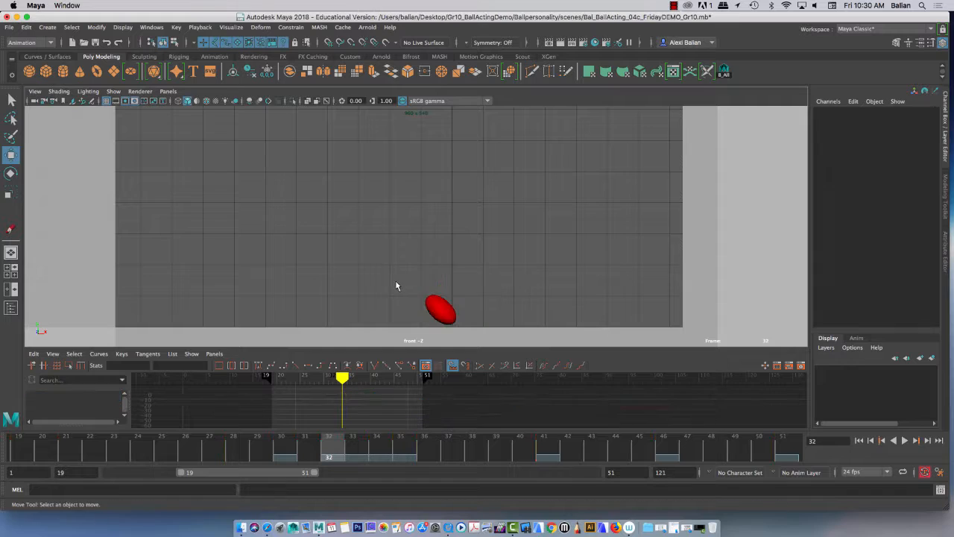
pyautogui.click(673, 6)
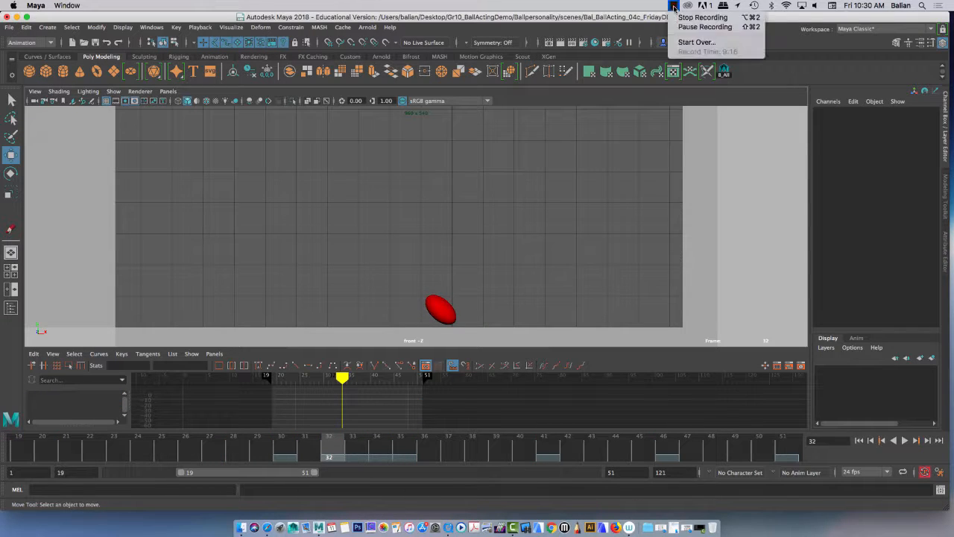